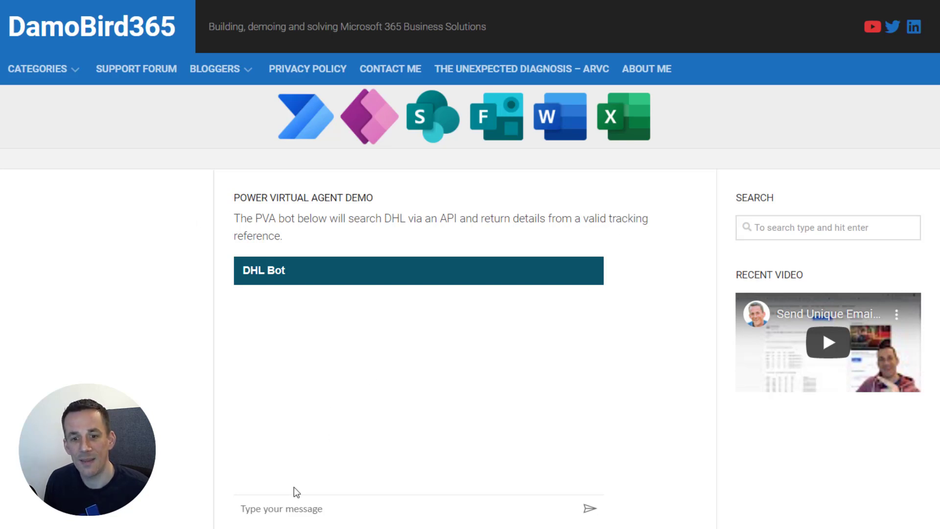
Send the message 'where is my parcel' to the DHL Bot.
{"action": "left_click", "coordinate": [283, 508]}
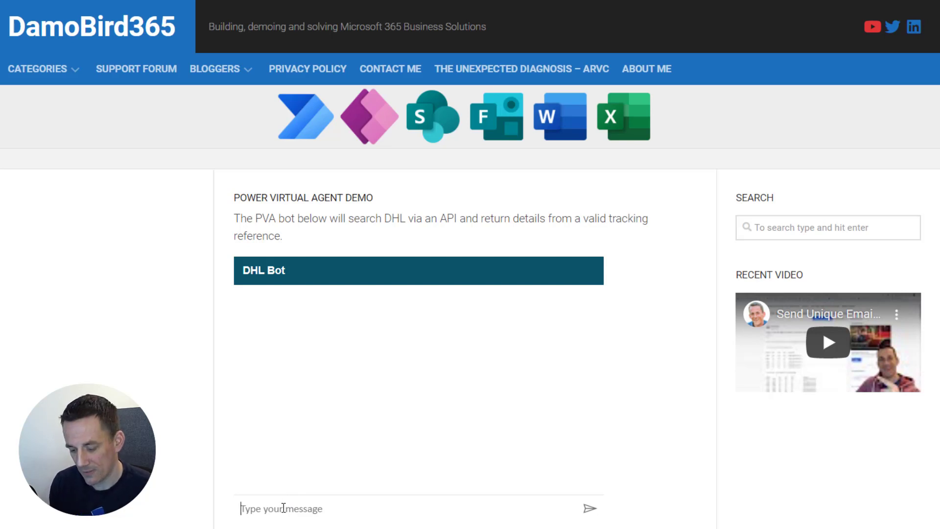
{"action": "type", "text": "where is "}
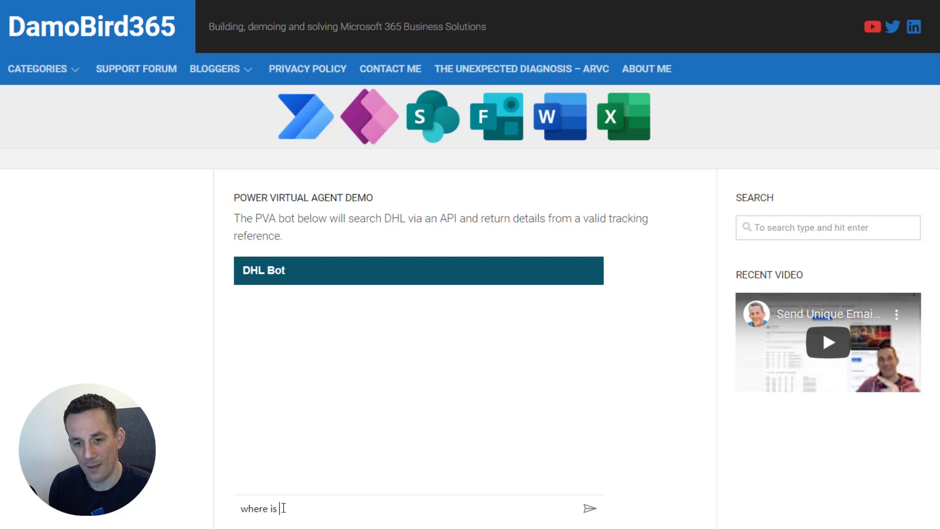
{"action": "type", "text": "my parcel"}
{"action": "key", "text": "Return"}
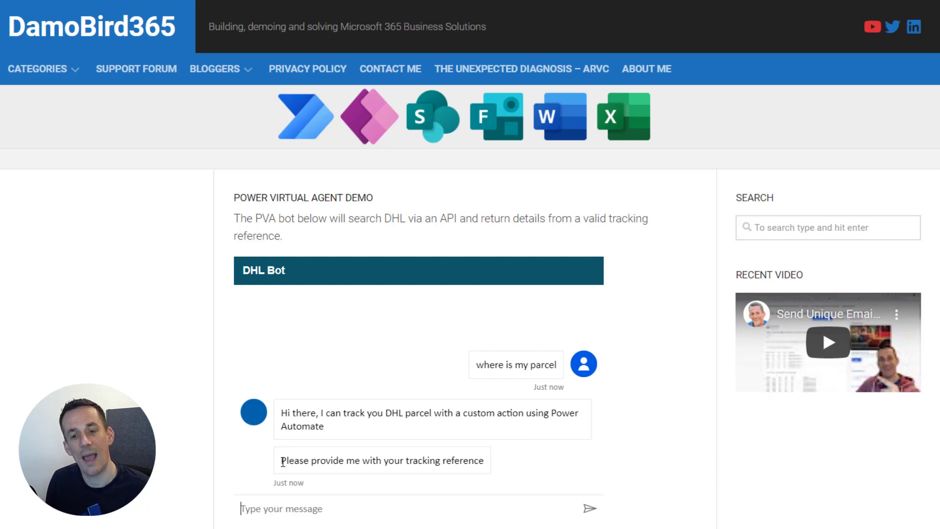
Paste the tracking reference and send it to get the delivery events table.
{"action": "right_click", "coordinate": [279, 512]}
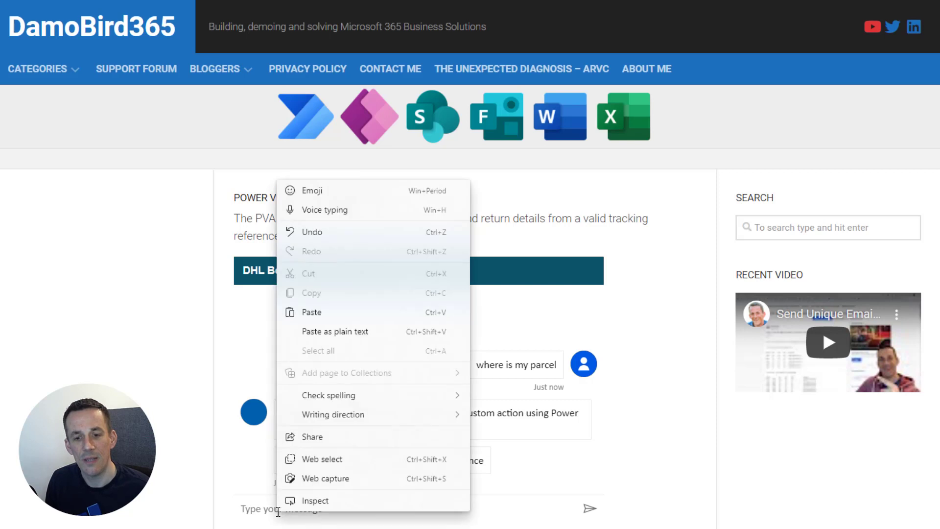
{"action": "left_click", "coordinate": [325, 311]}
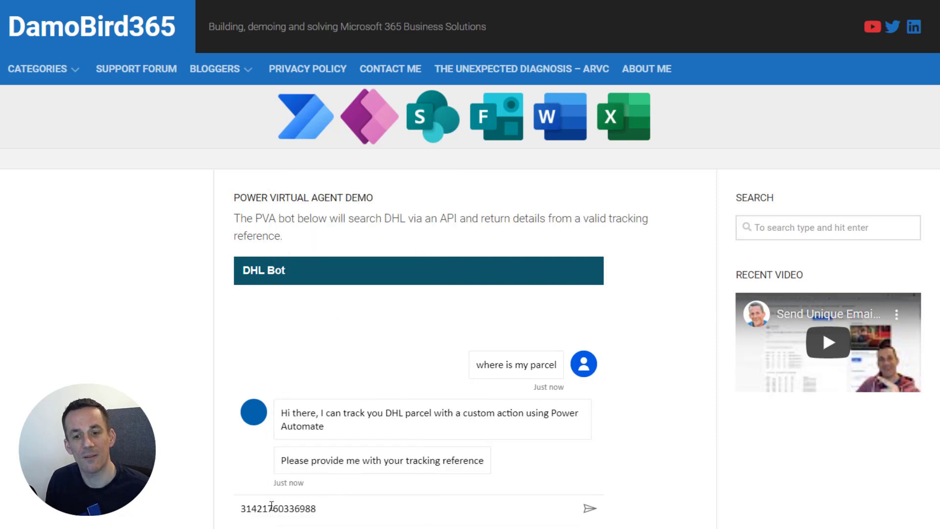
{"action": "left_click", "coordinate": [590, 509]}
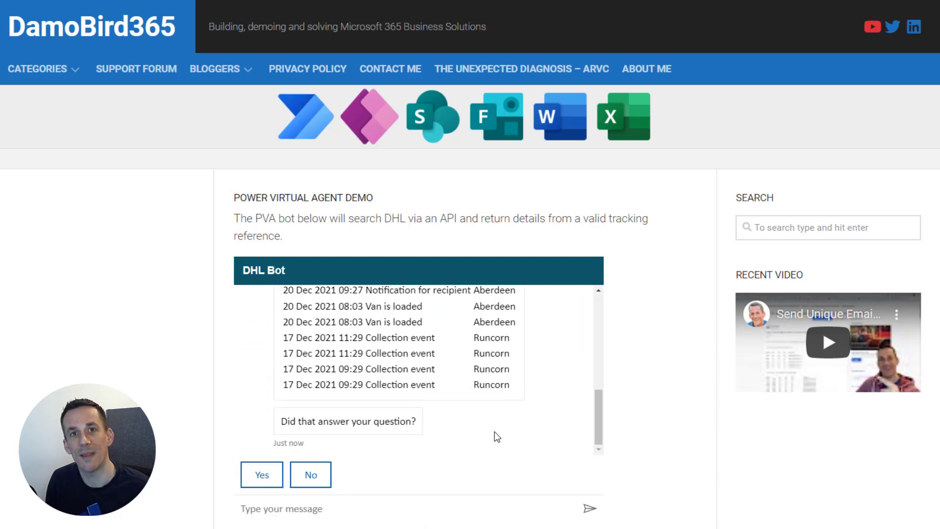
{"action": "left_click_drag", "start_coordinate": [601, 409], "coordinate": [598, 360]}
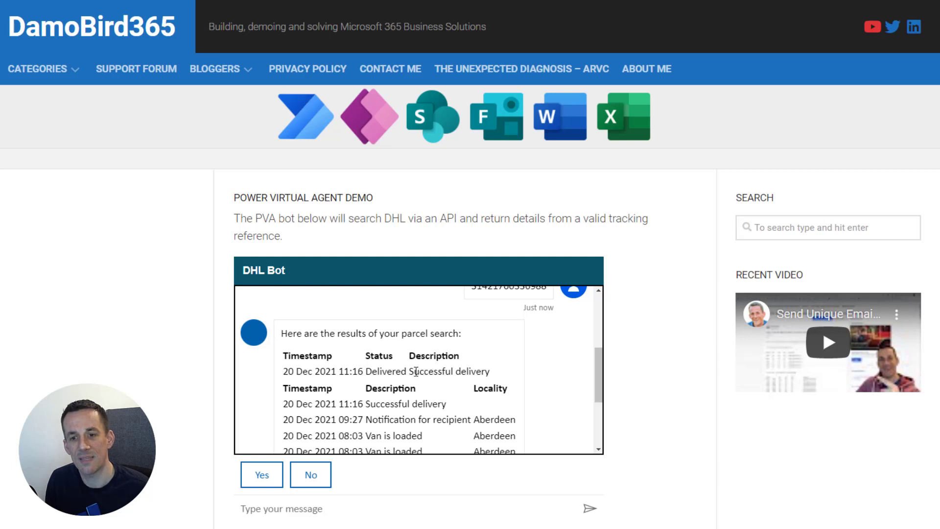
Scroll down through the bot's parcel event results.
{"action": "scroll", "coordinate": [478, 367], "scroll_direction": "down", "scroll_amount": 3}
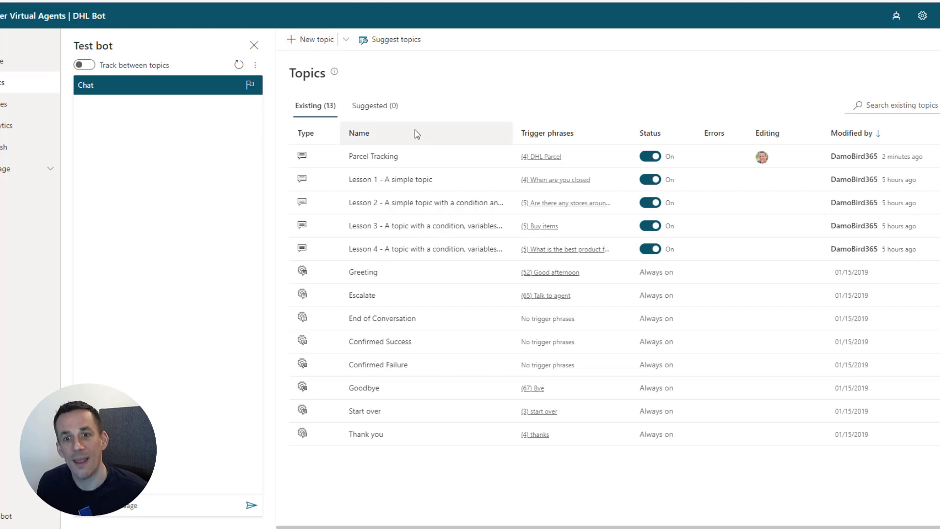
Open the Parcel Tracking topic in its authoring canvas.
{"action": "left_click", "coordinate": [389, 157]}
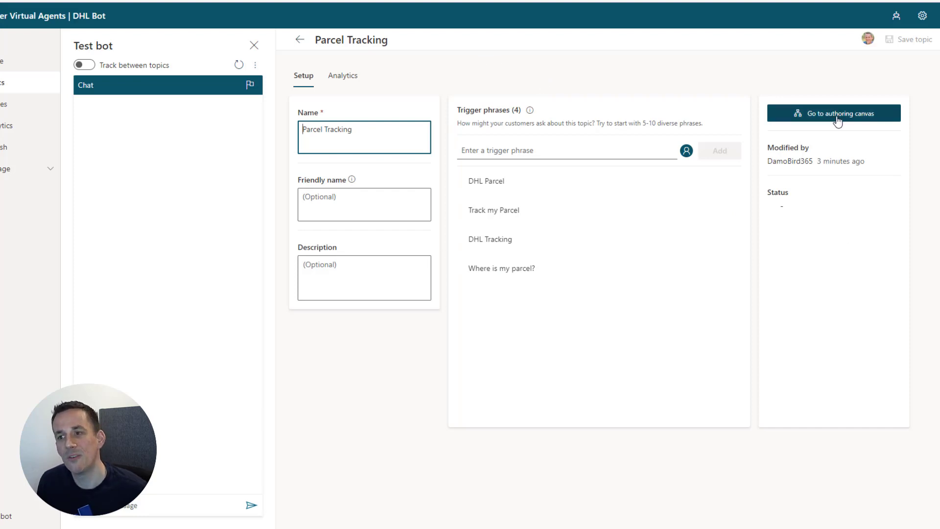
{"action": "left_click", "coordinate": [838, 120]}
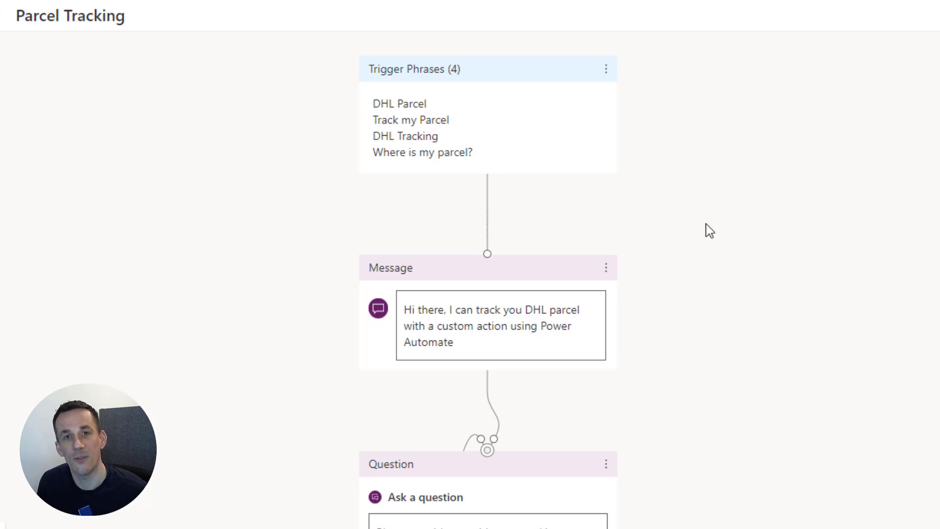
{"action": "scroll", "coordinate": [658, 231], "scroll_direction": "down", "scroll_amount": 2}
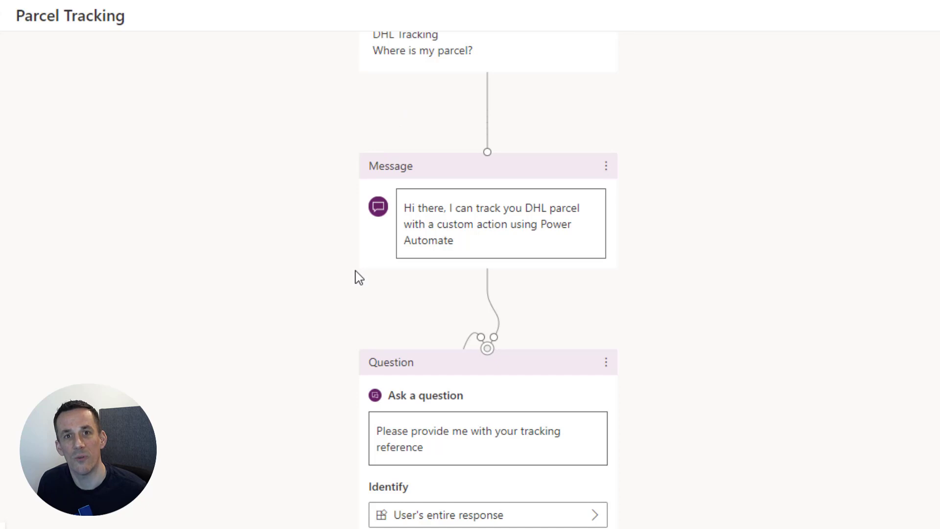
{"action": "scroll", "coordinate": [359, 278], "scroll_direction": "down", "scroll_amount": 4}
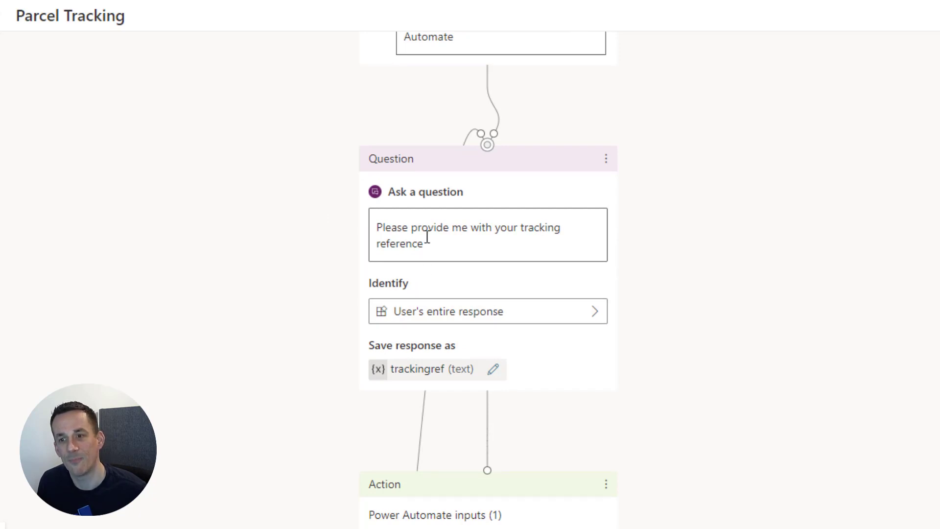
{"action": "scroll", "coordinate": [426, 235], "scroll_direction": "down", "scroll_amount": 2}
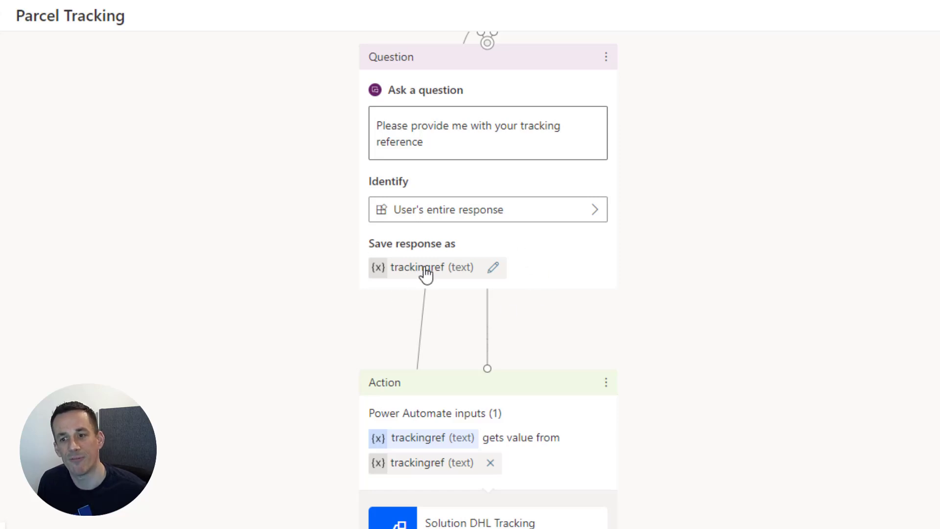
{"action": "scroll", "coordinate": [426, 275], "scroll_direction": "down", "scroll_amount": 2}
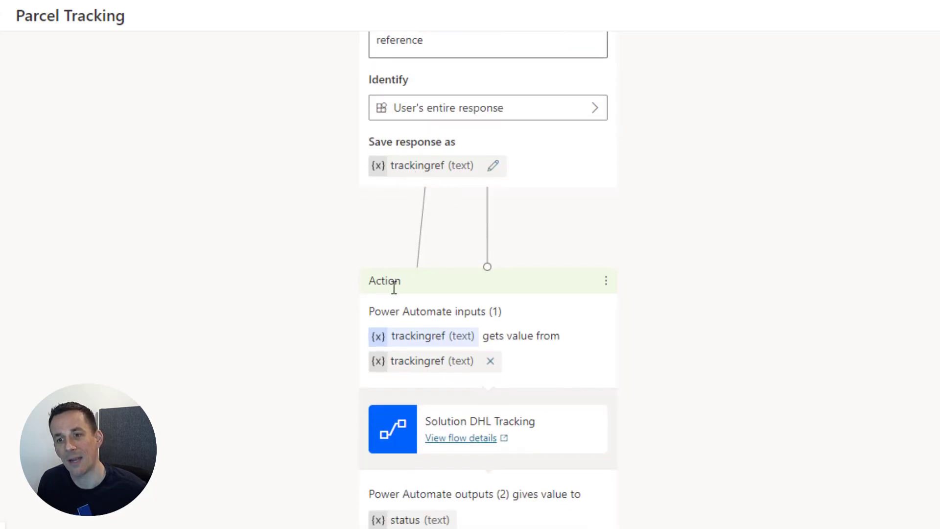
{"action": "scroll", "coordinate": [395, 284], "scroll_direction": "down", "scroll_amount": 2}
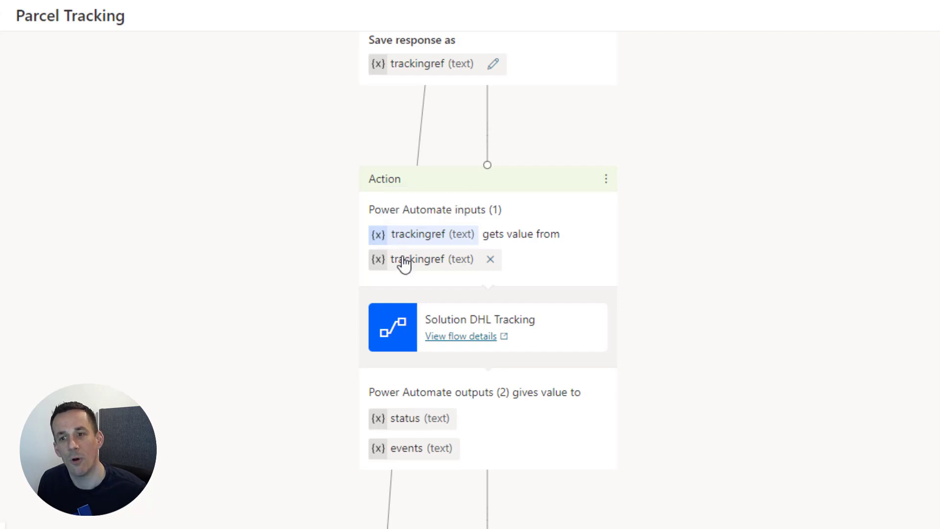
{"action": "scroll", "coordinate": [402, 266], "scroll_direction": "down", "scroll_amount": 2}
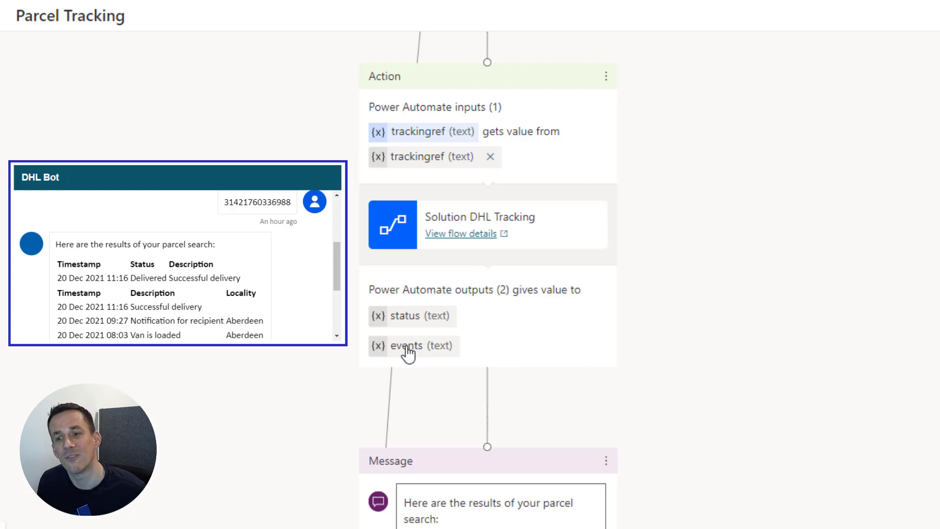
{"action": "scroll", "coordinate": [408, 352], "scroll_direction": "down", "scroll_amount": 2}
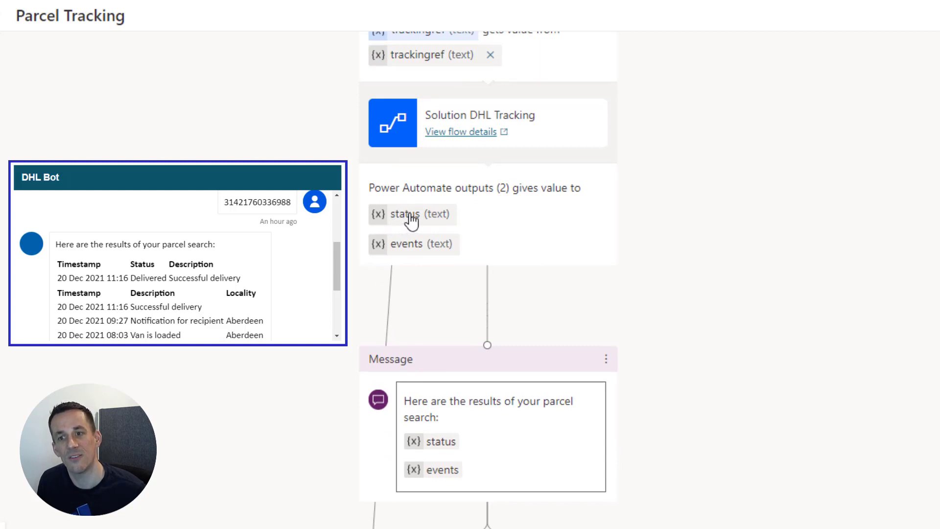
{"action": "scroll", "coordinate": [420, 255], "scroll_direction": "down", "scroll_amount": 2}
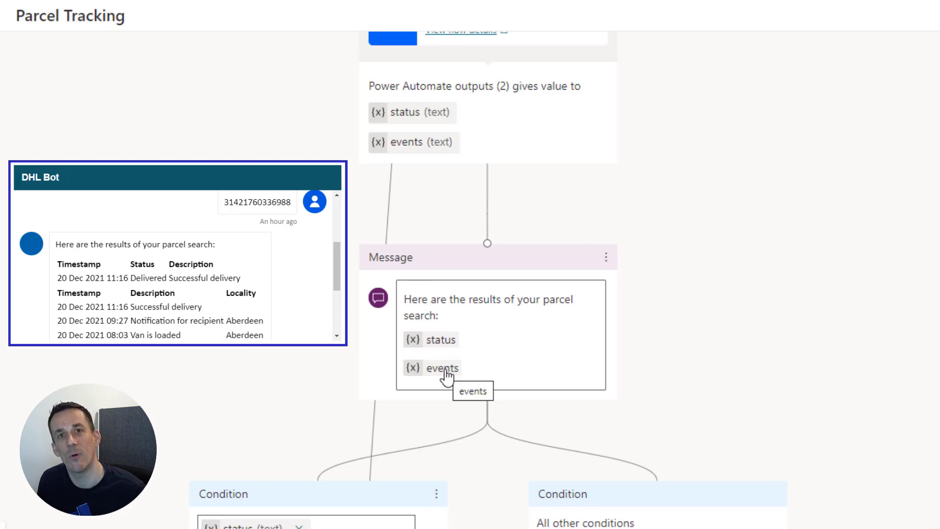
{"action": "scroll", "coordinate": [445, 377], "scroll_direction": "down", "scroll_amount": 2}
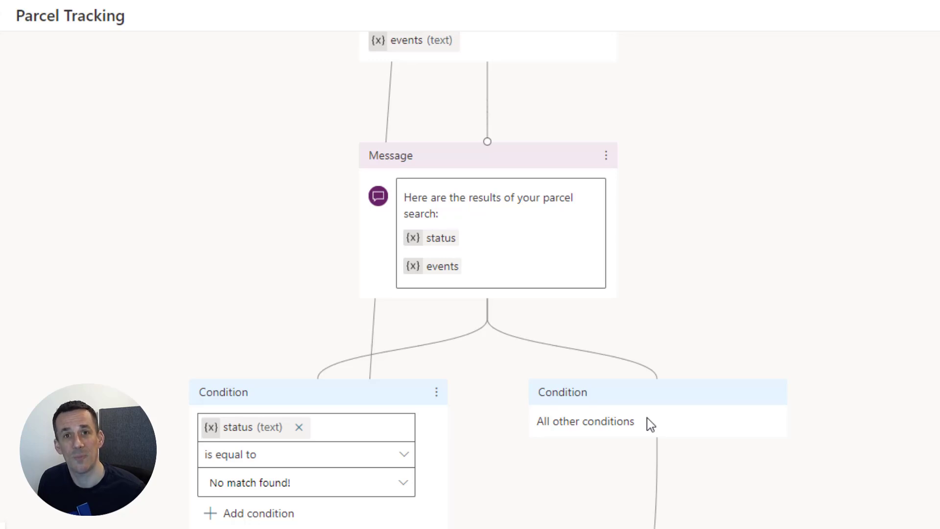
{"action": "scroll", "coordinate": [651, 424], "scroll_direction": "down", "scroll_amount": 10}
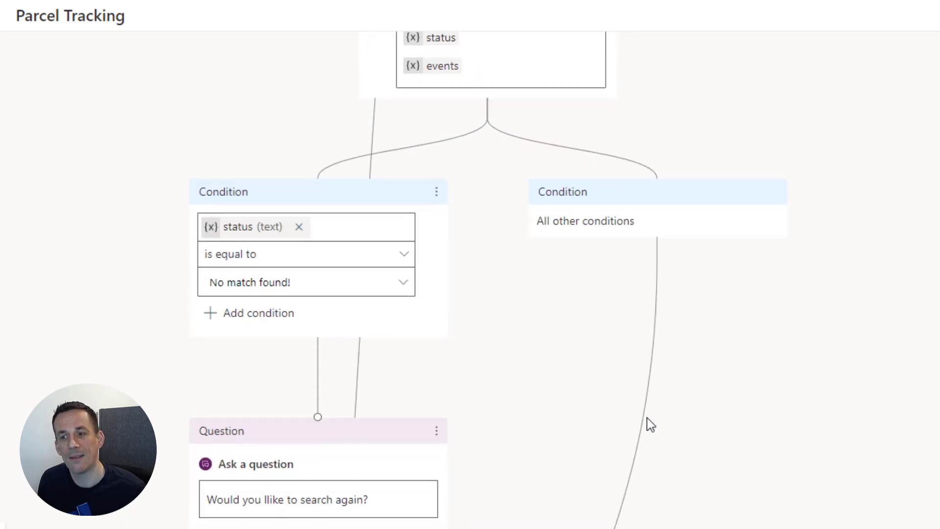
{"action": "scroll", "coordinate": [571, 376], "scroll_direction": "down", "scroll_amount": 6}
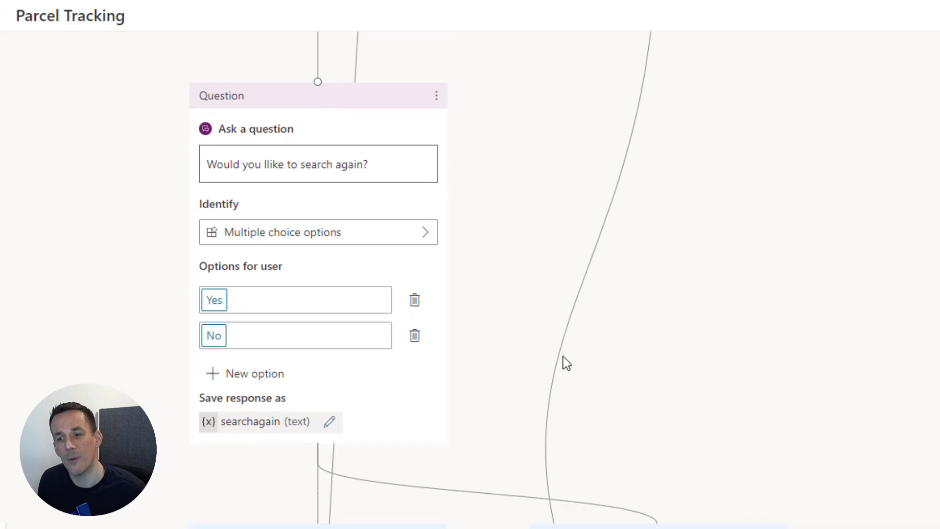
{"action": "mouse_move", "coordinate": [577, 499]}
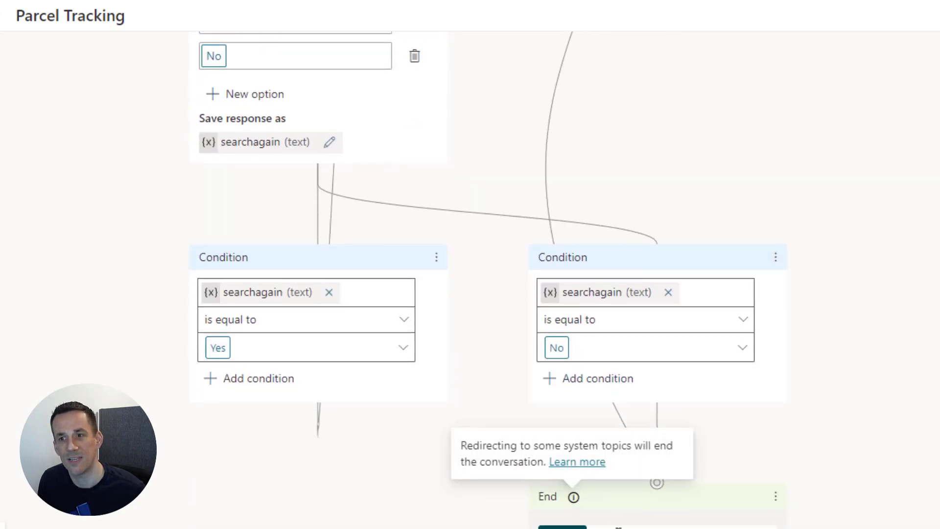
{"action": "scroll", "coordinate": [612, 510], "scroll_direction": "up", "scroll_amount": 15}
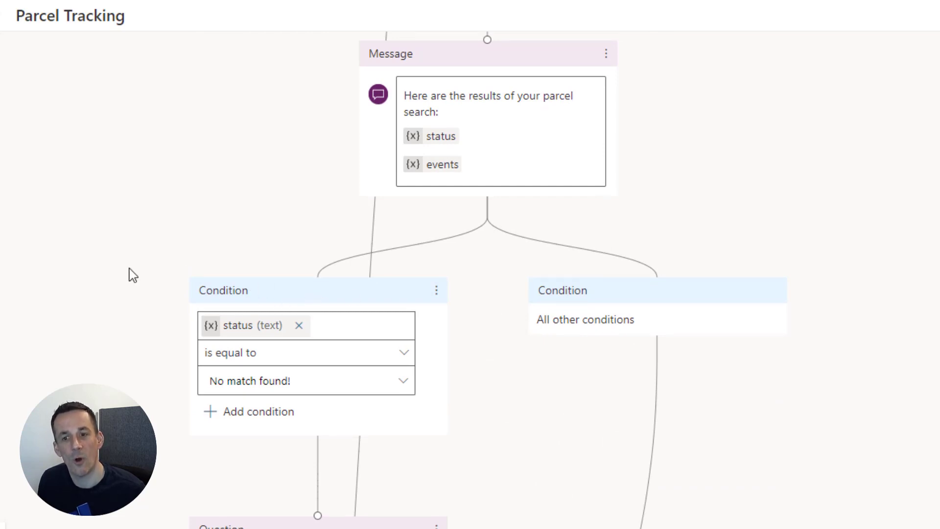
{"action": "scroll", "coordinate": [274, 402], "scroll_direction": "down", "scroll_amount": 6}
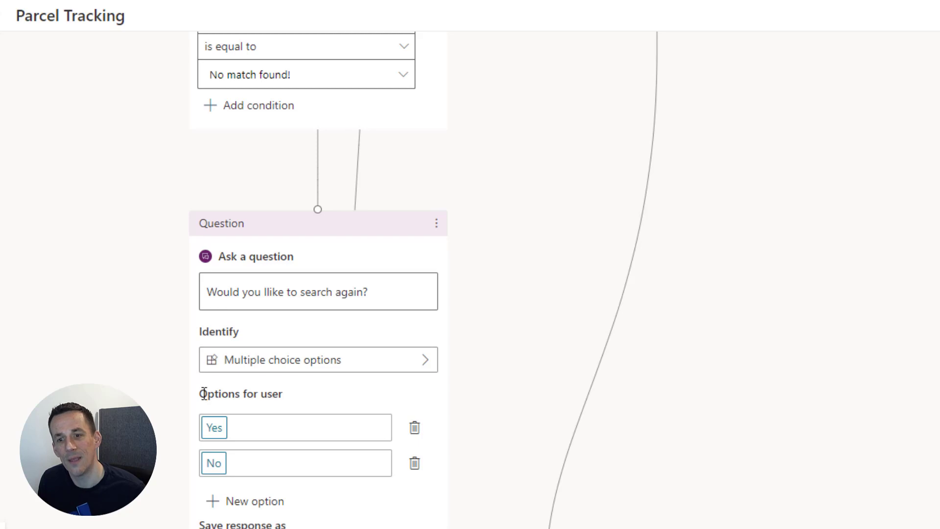
{"action": "scroll", "coordinate": [214, 452], "scroll_direction": "down", "scroll_amount": 1}
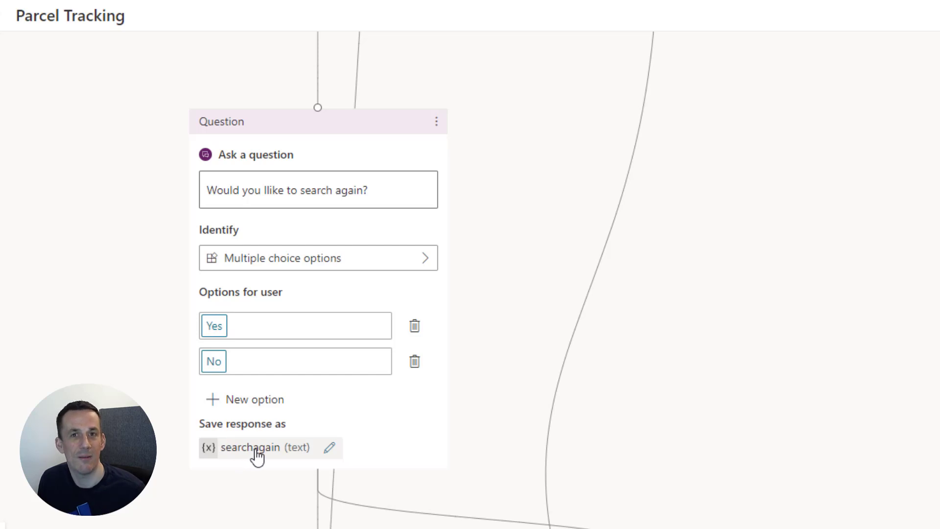
{"action": "scroll", "coordinate": [257, 456], "scroll_direction": "down", "scroll_amount": 4}
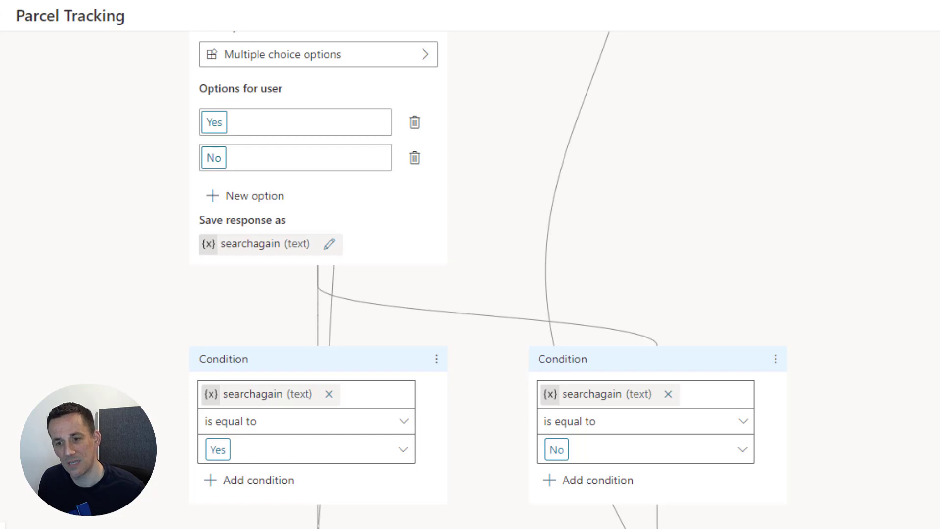
{"action": "scroll", "coordinate": [304, 333], "scroll_direction": "up", "scroll_amount": 15}
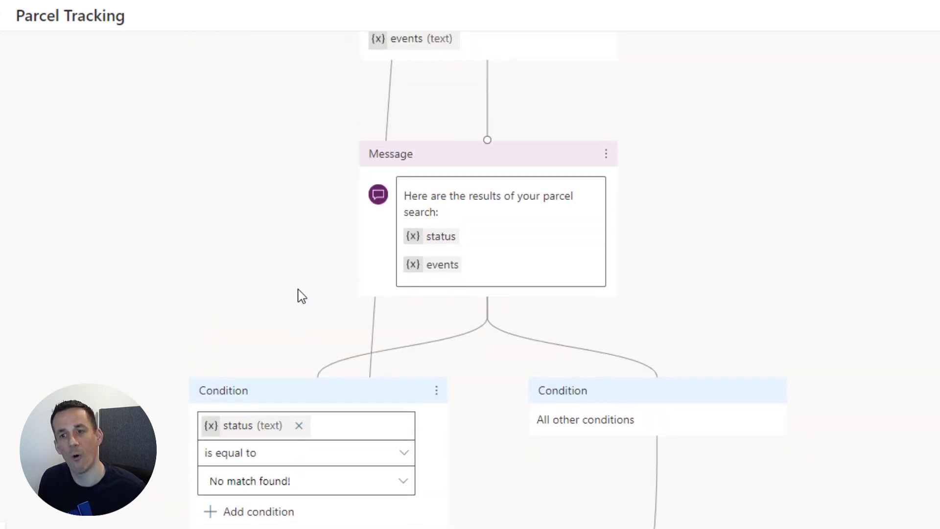
{"action": "scroll", "coordinate": [311, 280], "scroll_direction": "up", "scroll_amount": 5}
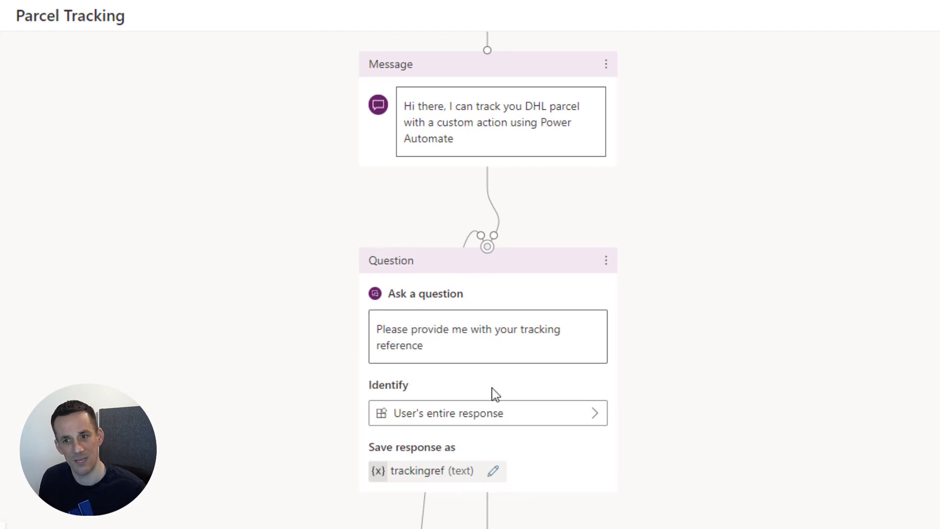
{"action": "scroll", "coordinate": [493, 395], "scroll_direction": "down", "scroll_amount": 15}
{"action": "scroll", "coordinate": [474, 354], "scroll_direction": "down", "scroll_amount": 15}
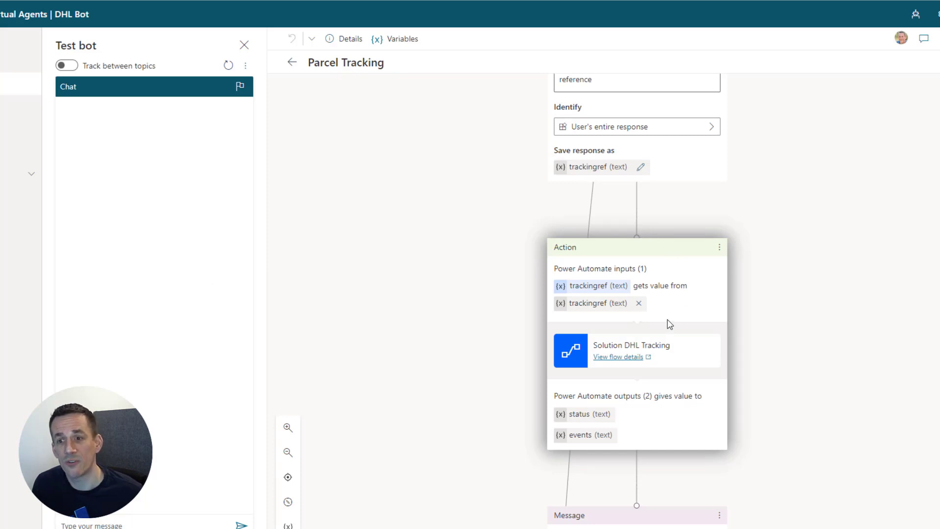
Open the Solution DHL Tracking flow for editing from the Action node and expand its Scope.
{"action": "left_click", "coordinate": [613, 358]}
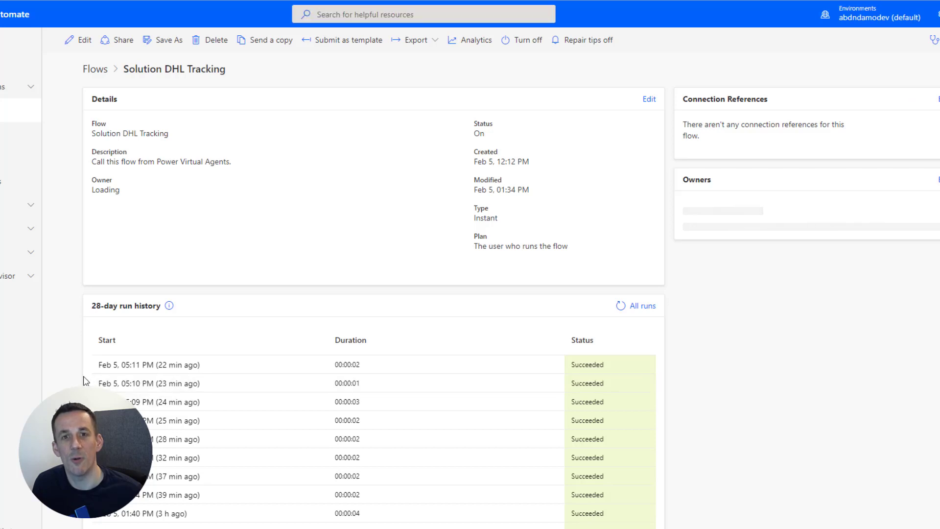
{"action": "left_click", "coordinate": [69, 41]}
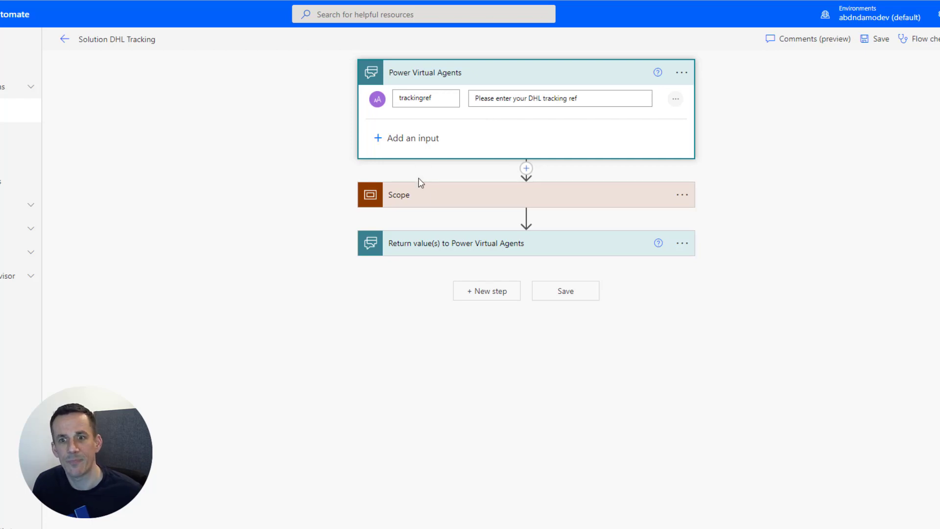
{"action": "left_click", "coordinate": [422, 197]}
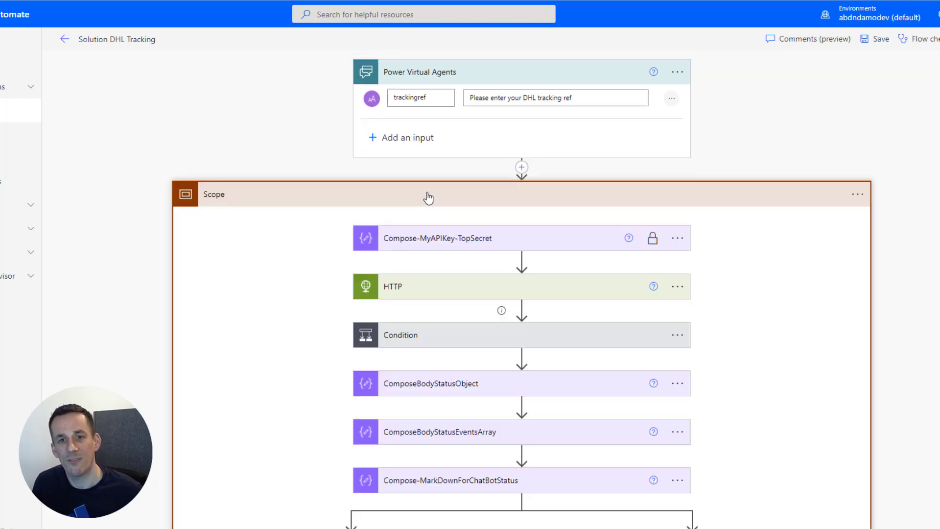
Scroll through the expanded Scope's steps and check its options menu.
{"action": "scroll", "coordinate": [429, 198], "scroll_direction": "down", "scroll_amount": 2}
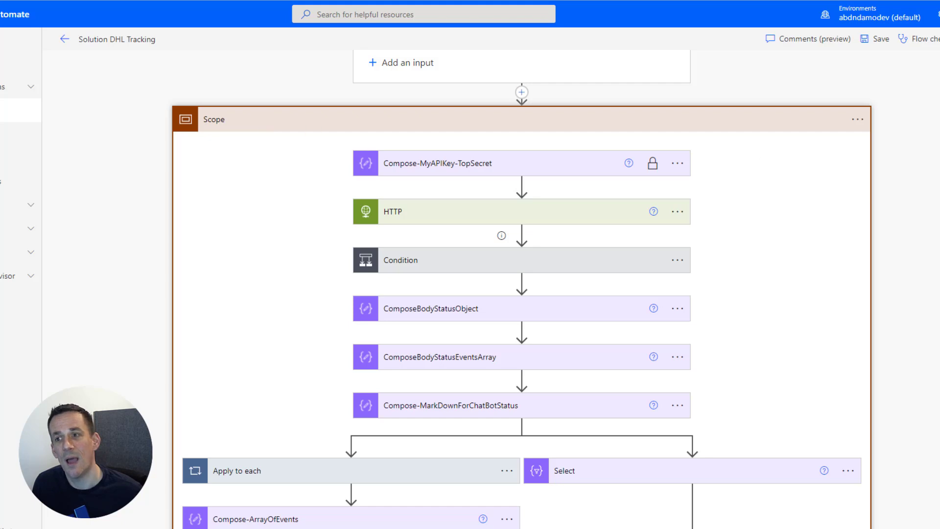
{"action": "left_click", "coordinate": [857, 119]}
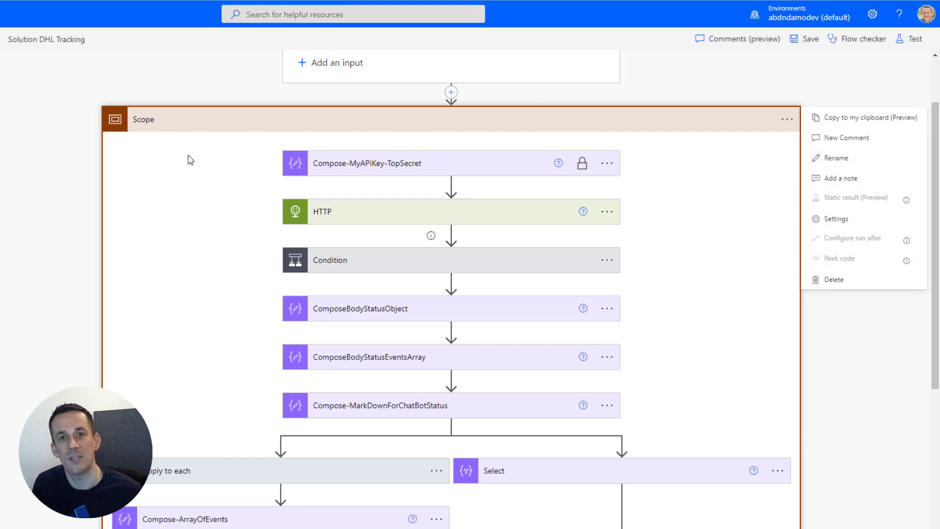
{"action": "scroll", "coordinate": [200, 155], "scroll_direction": "down", "scroll_amount": 1}
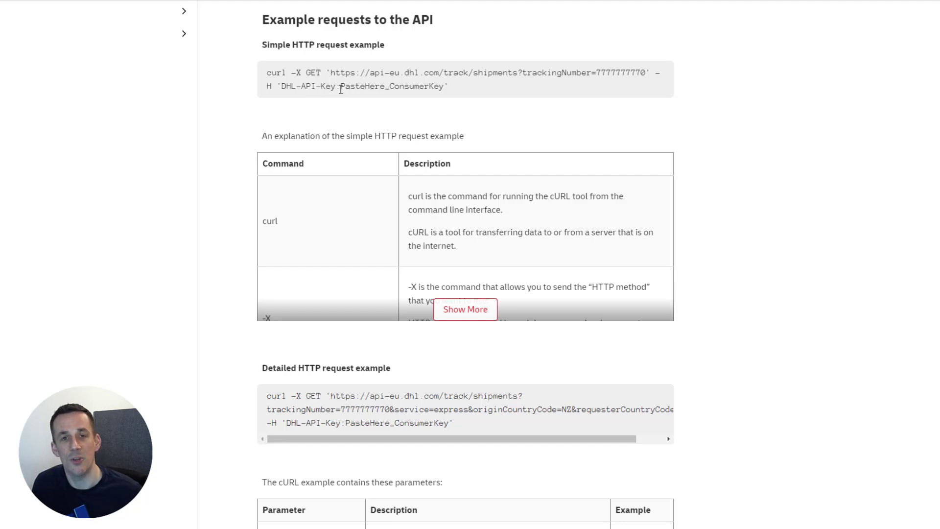
Return from the DHL API examples to the Power Automate flow designer.
{"action": "key", "text": "alt+Tab"}
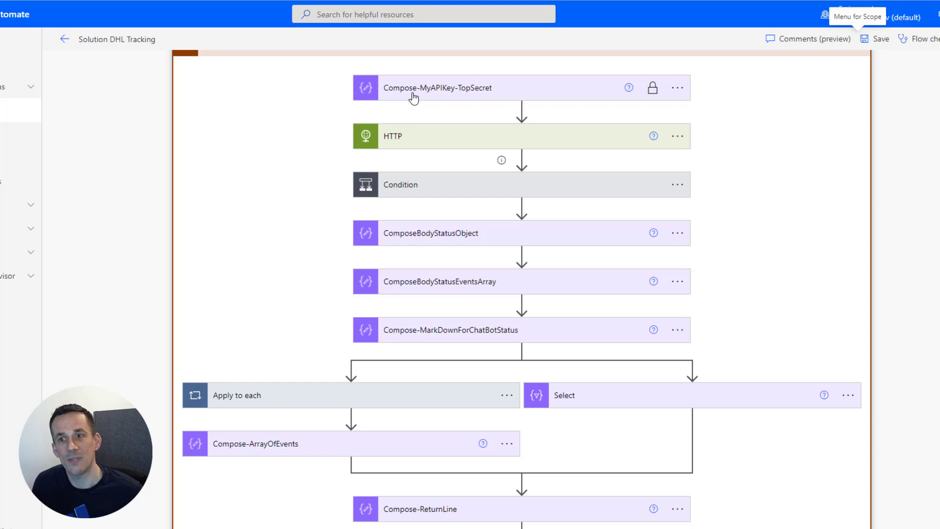
Check Compose-MyAPIKey-TopSecret's options, then expand the HTTP action's DHL GET request.
{"action": "mouse_move", "coordinate": [653, 95]}
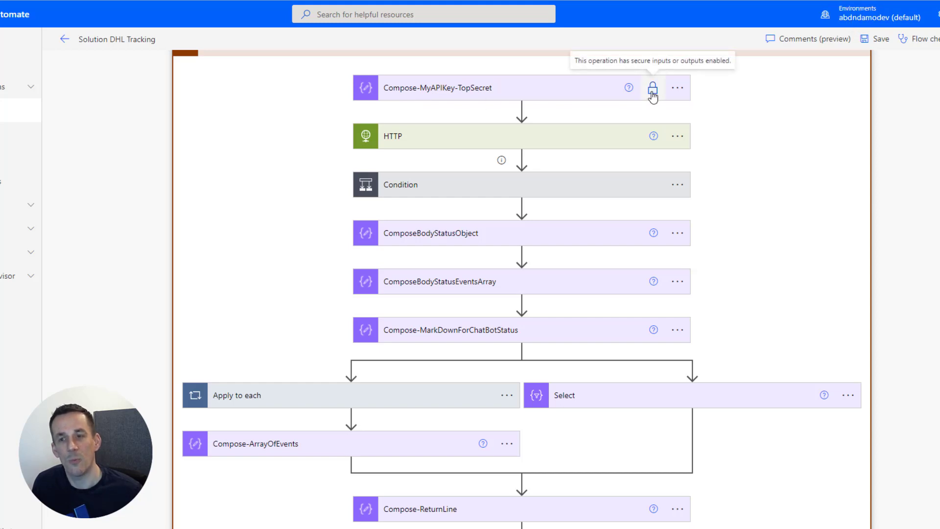
{"action": "left_click", "coordinate": [678, 89]}
{"action": "left_click", "coordinate": [678, 88]}
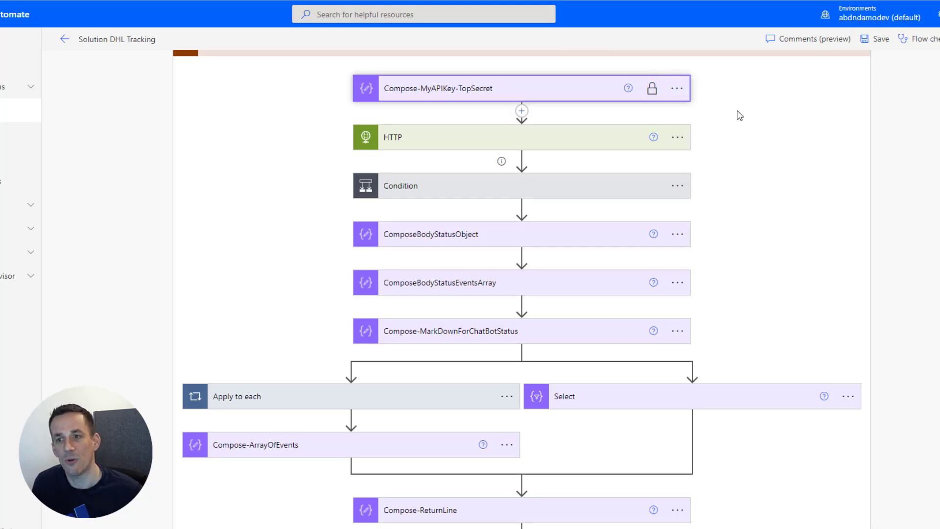
{"action": "left_click", "coordinate": [678, 96]}
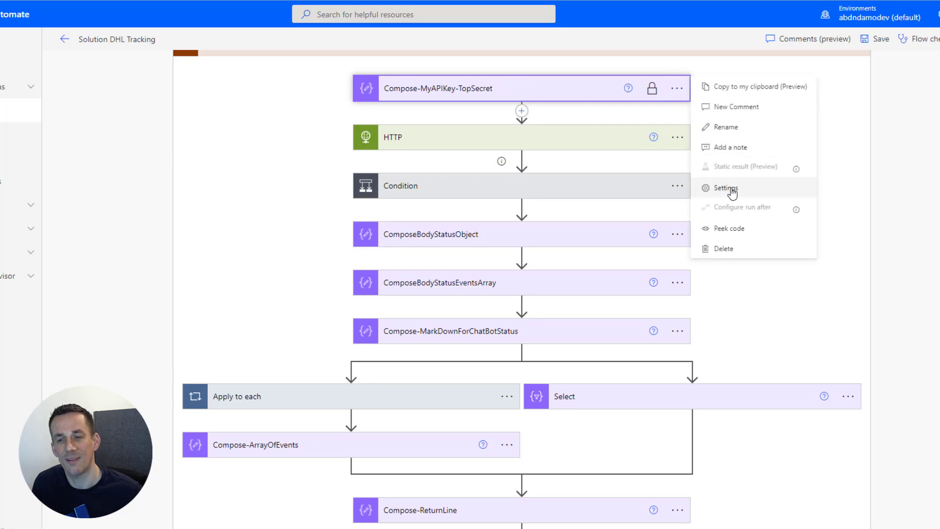
{"action": "left_click", "coordinate": [827, 189]}
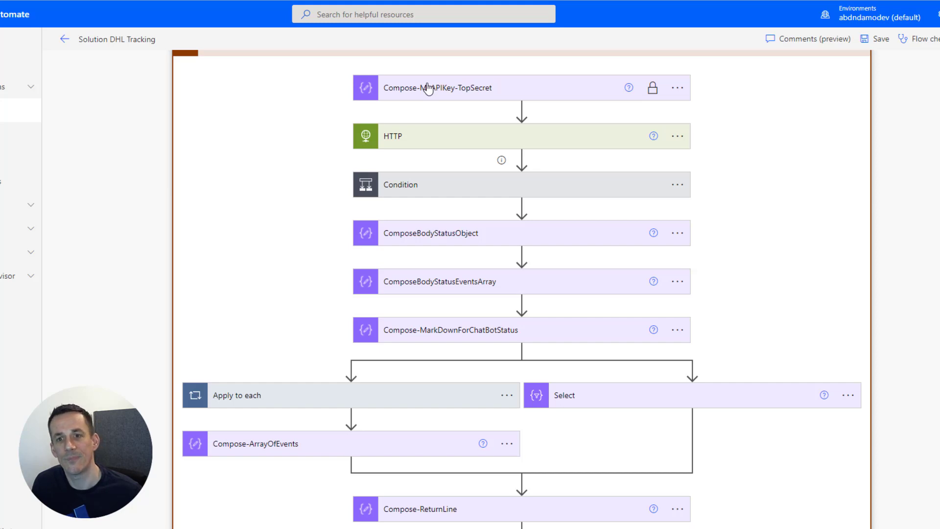
{"action": "left_click", "coordinate": [410, 140]}
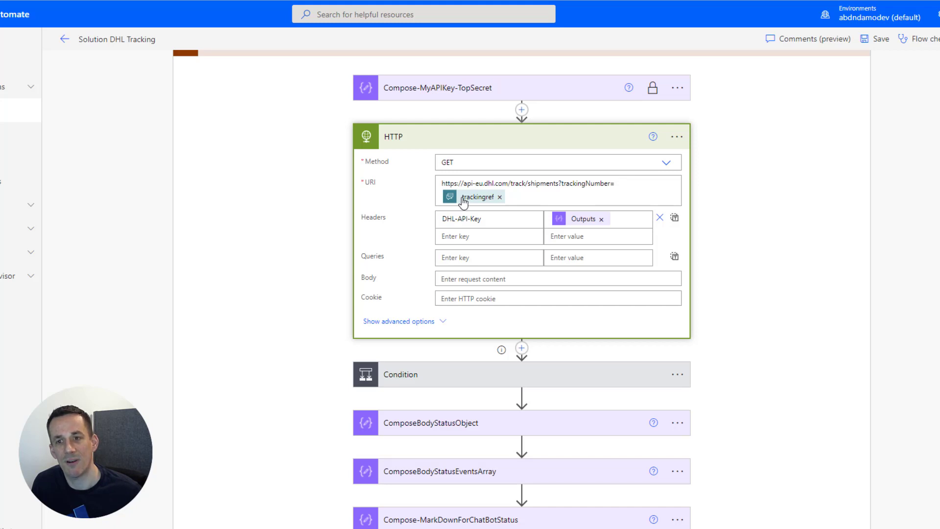
{"action": "mouse_move", "coordinate": [471, 201]}
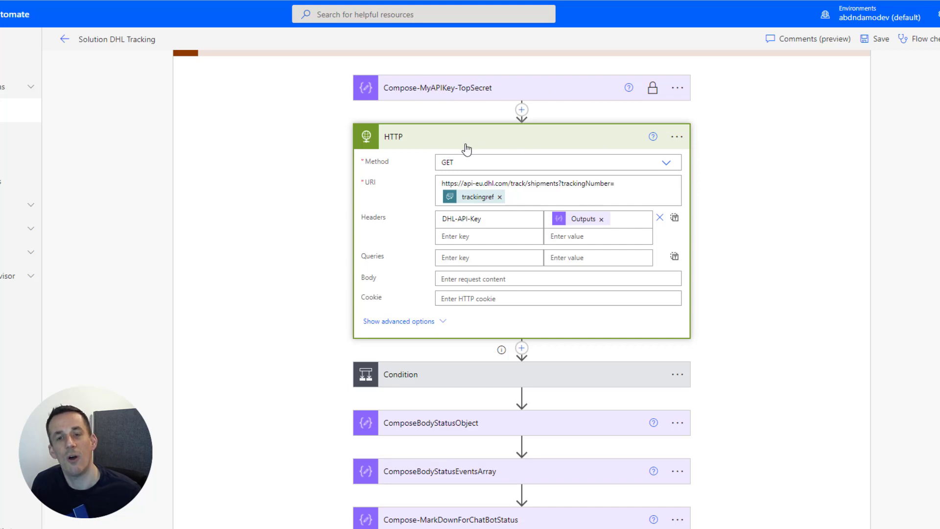
Expand the Condition to inspect its 'shipments is not equal to null' check and branches.
{"action": "left_click", "coordinate": [504, 138]}
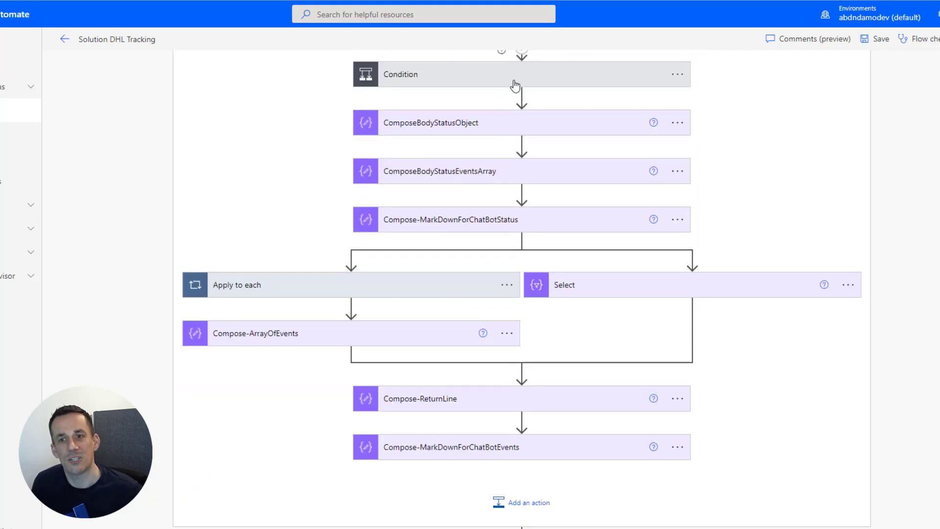
{"action": "left_click", "coordinate": [513, 77]}
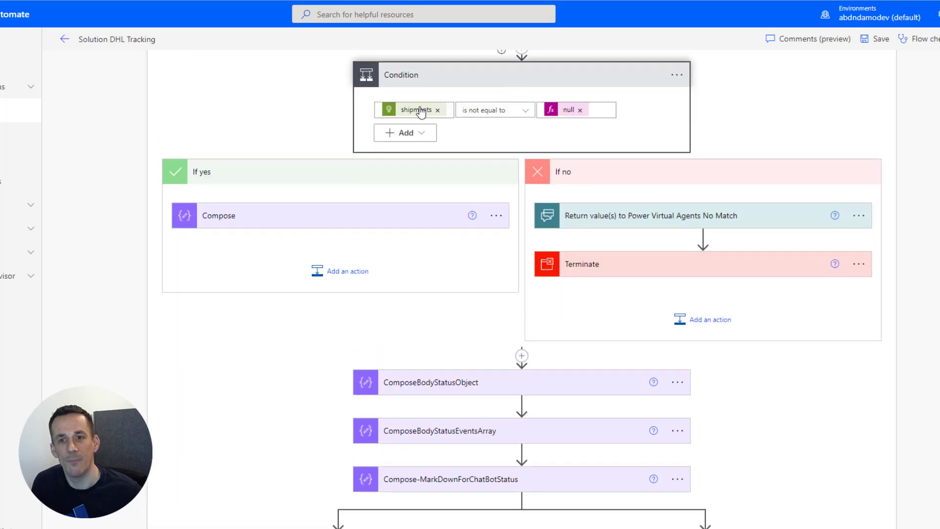
{"action": "mouse_move", "coordinate": [406, 116]}
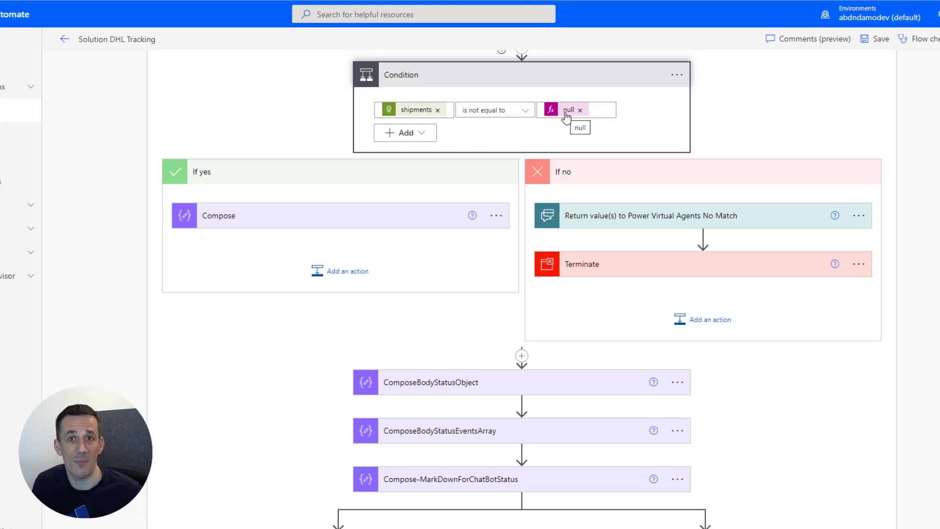
{"action": "scroll", "coordinate": [566, 118], "scroll_direction": "up", "scroll_amount": 1}
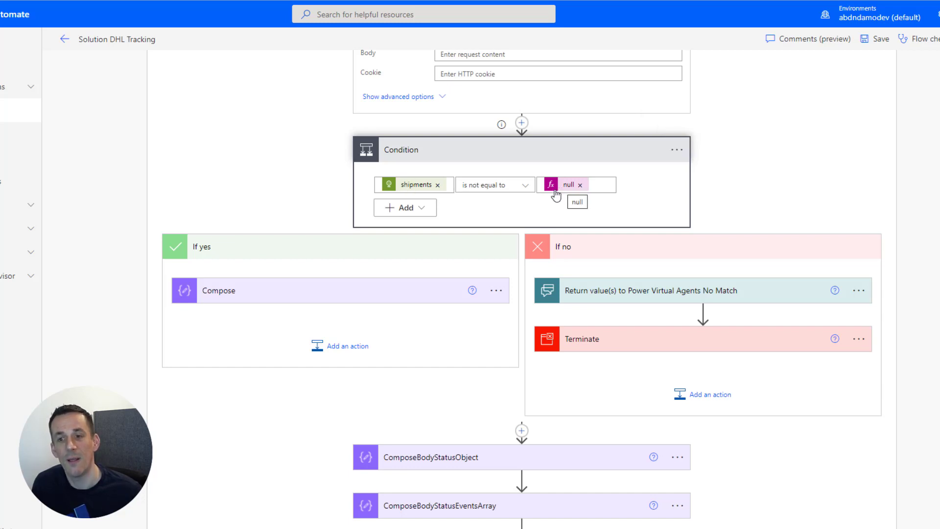
Expand the No Match return and Terminate actions to view 'No match found!' and Succeeded.
{"action": "left_click", "coordinate": [597, 296]}
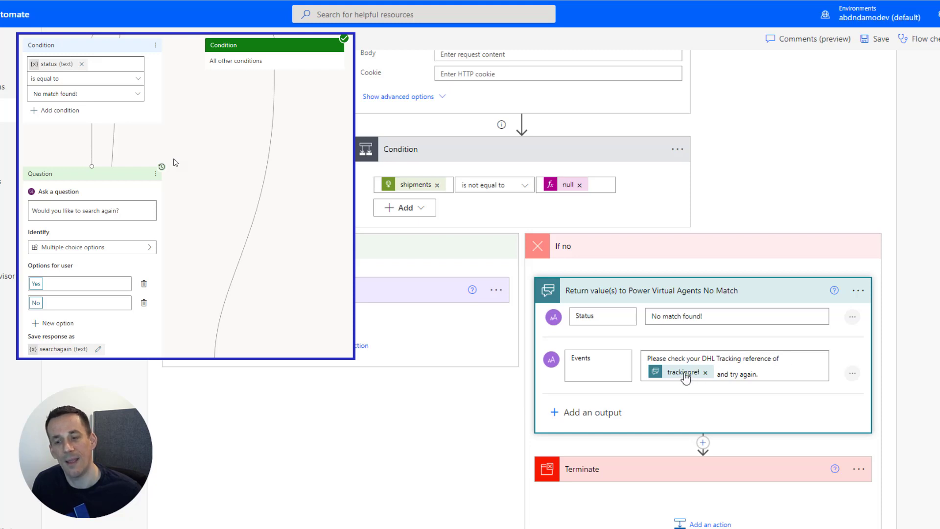
{"action": "mouse_move", "coordinate": [685, 378]}
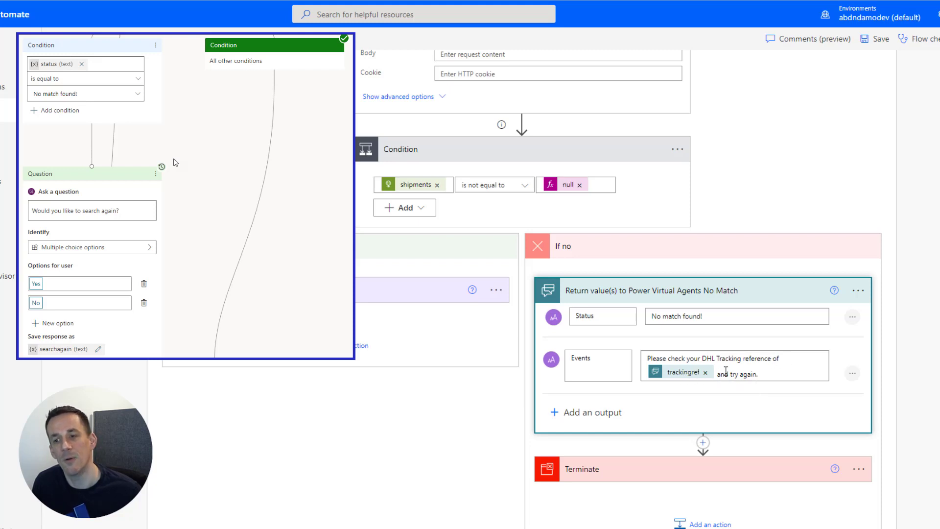
{"action": "scroll", "coordinate": [659, 401], "scroll_direction": "down", "scroll_amount": 2}
{"action": "left_click", "coordinate": [659, 401]}
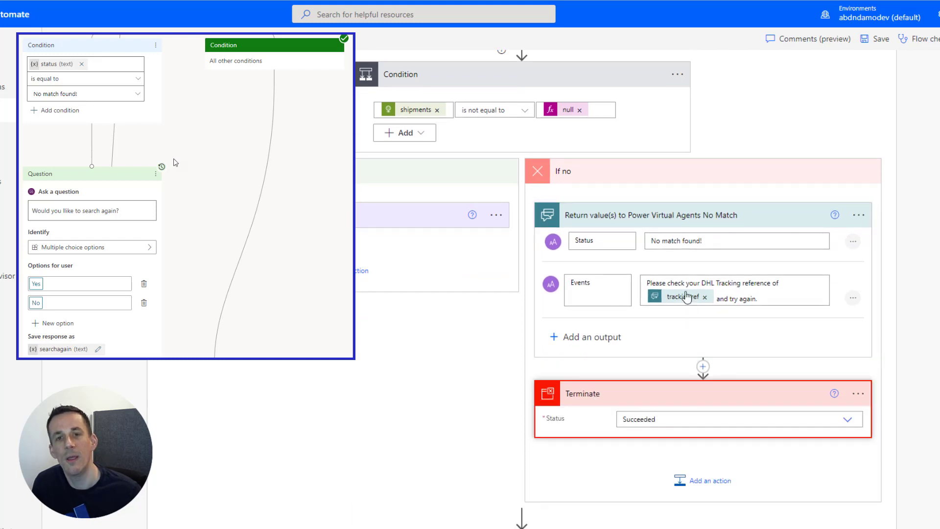
{"action": "scroll", "coordinate": [662, 321], "scroll_direction": "up", "scroll_amount": 6}
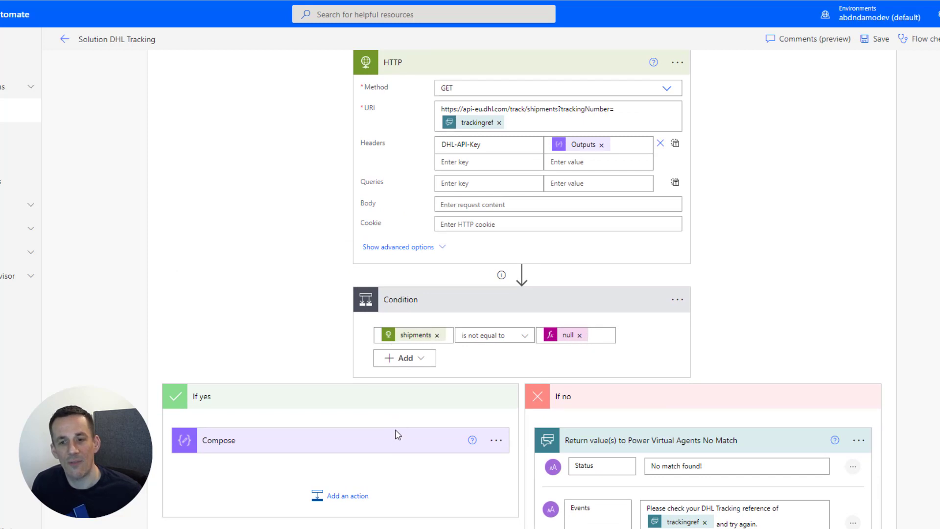
{"action": "left_click", "coordinate": [316, 443]}
{"action": "scroll", "coordinate": [335, 444], "scroll_direction": "down", "scroll_amount": 3}
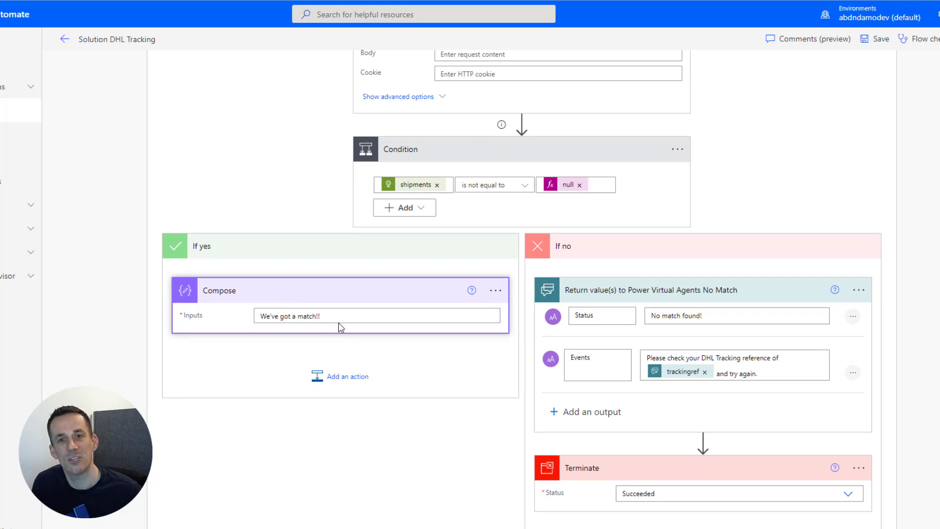
{"action": "scroll", "coordinate": [367, 318], "scroll_direction": "down", "scroll_amount": 2}
{"action": "scroll", "coordinate": [379, 304], "scroll_direction": "up", "scroll_amount": 2}
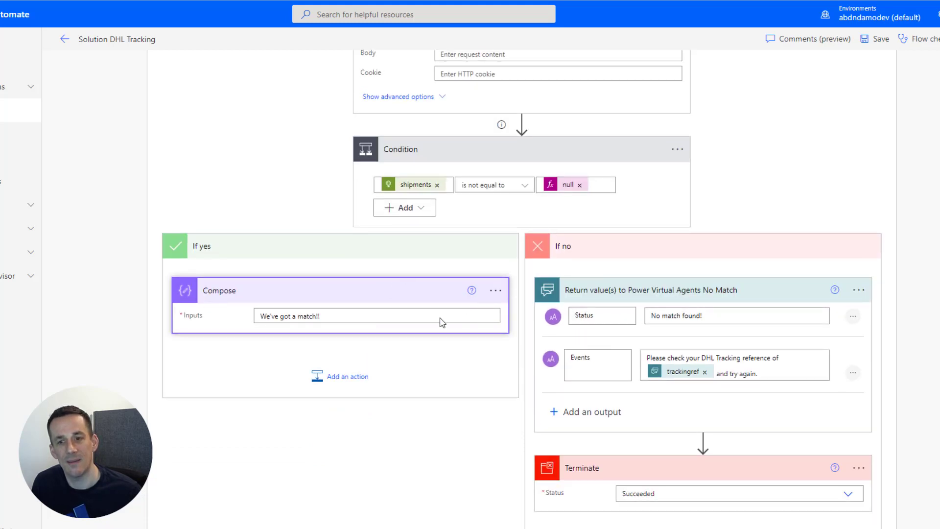
{"action": "scroll", "coordinate": [445, 394], "scroll_direction": "down", "scroll_amount": 5}
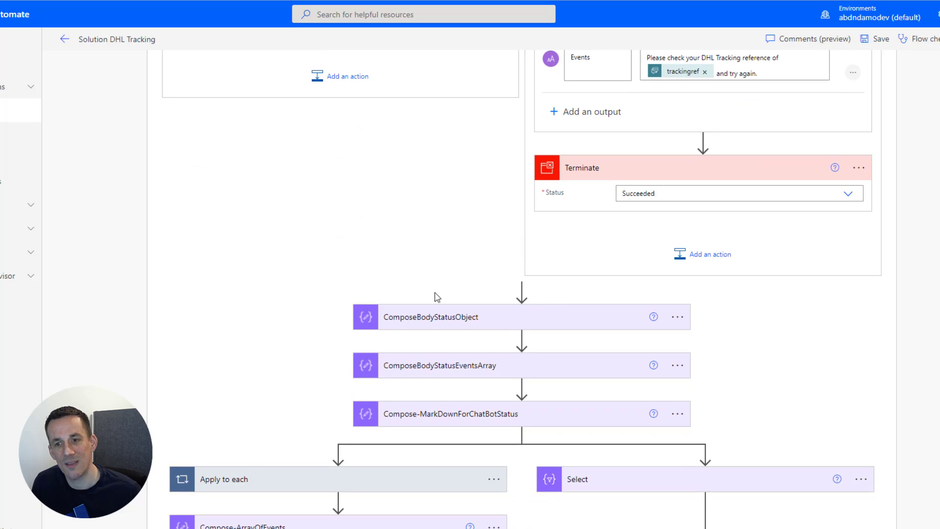
{"action": "scroll", "coordinate": [437, 296], "scroll_direction": "up", "scroll_amount": 5}
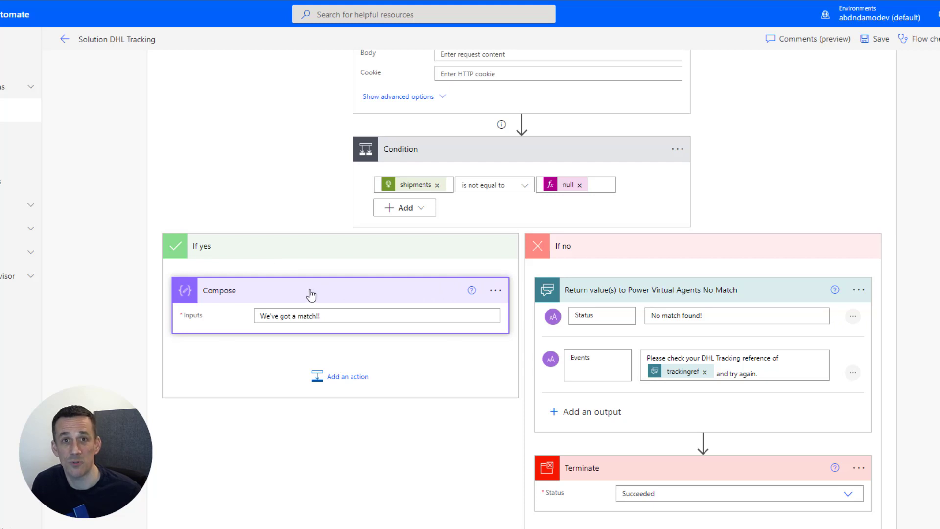
{"action": "scroll", "coordinate": [315, 296], "scroll_direction": "down", "scroll_amount": 2}
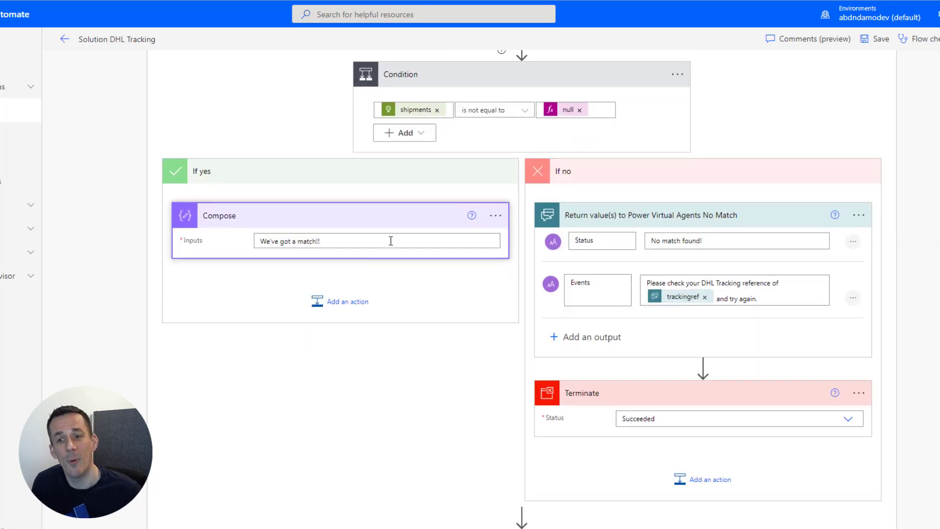
{"action": "scroll", "coordinate": [451, 262], "scroll_direction": "down", "scroll_amount": 6}
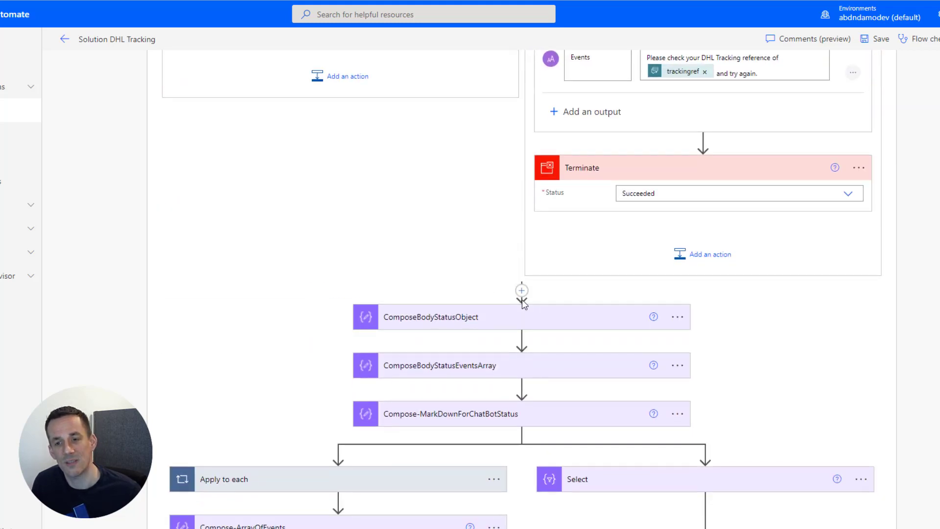
{"action": "scroll", "coordinate": [523, 299], "scroll_direction": "down", "scroll_amount": 4}
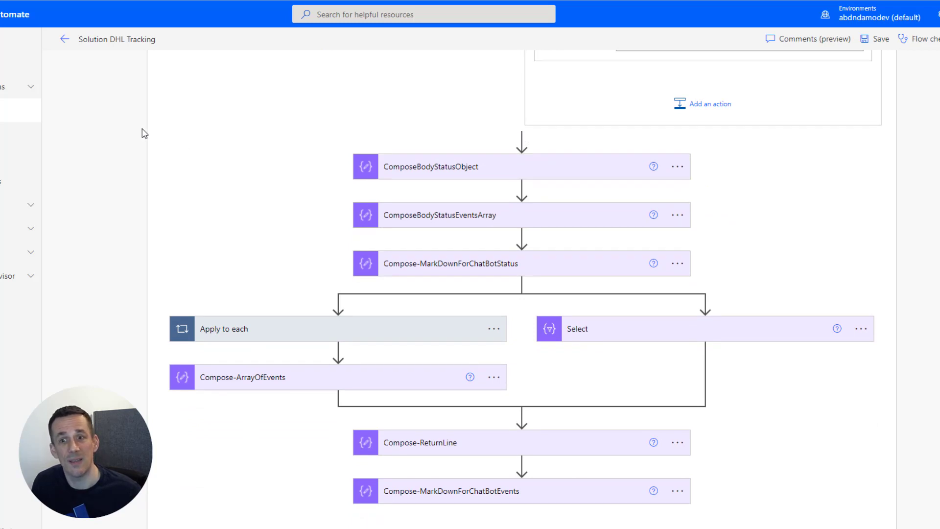
{"action": "scroll", "coordinate": [803, 256], "scroll_direction": "up", "scroll_amount": 6}
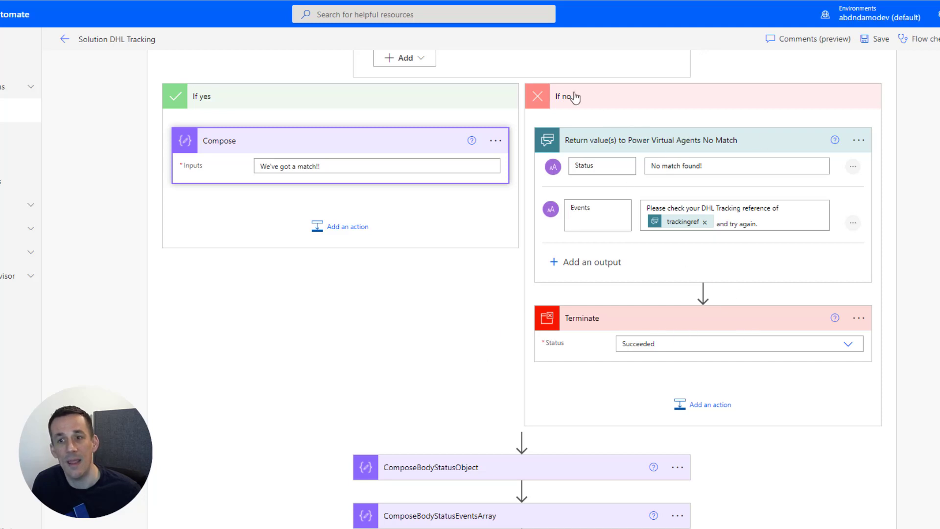
{"action": "scroll", "coordinate": [759, 411], "scroll_direction": "down", "scroll_amount": 5}
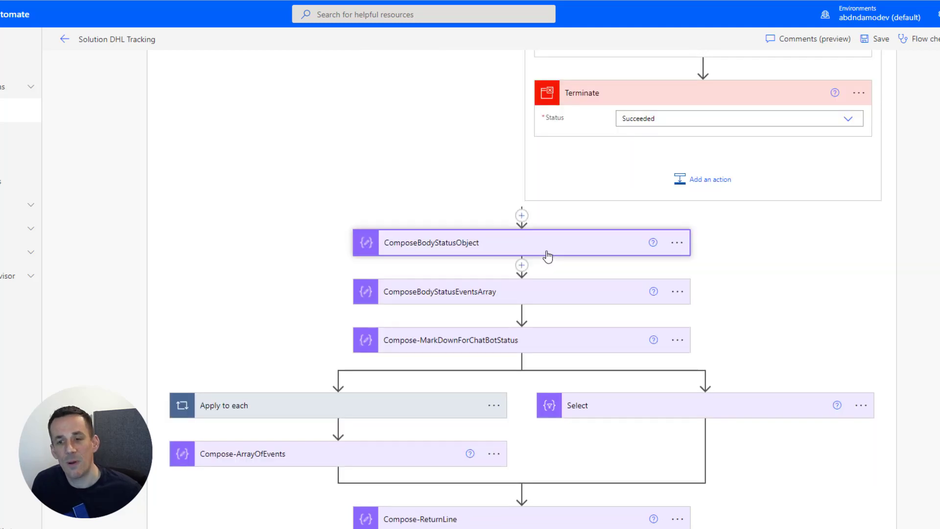
Expand ComposeBodyStatusObject and ComposeBodyStatusEventsArray to reveal their body(...) input expressions.
{"action": "left_click", "coordinate": [545, 250]}
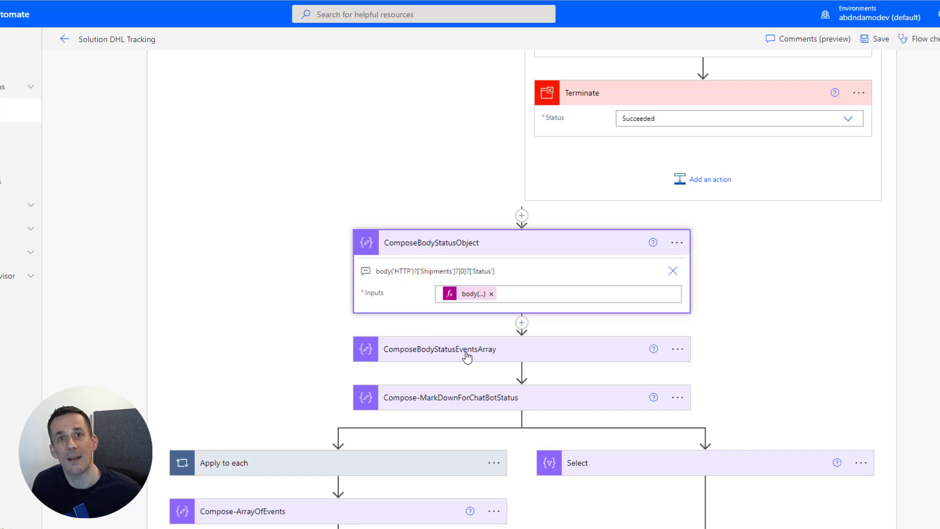
{"action": "left_click", "coordinate": [467, 357]}
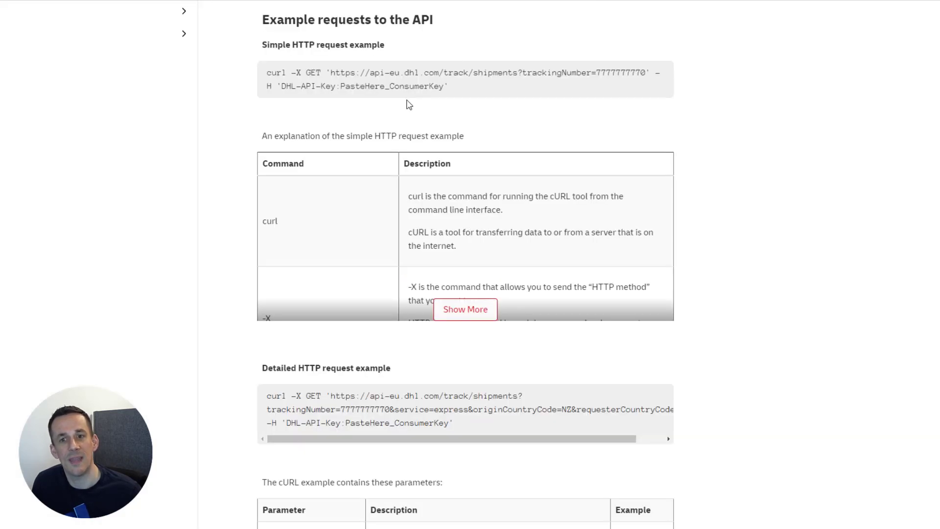
Scroll through the DHL tracking API docs' curl examples and parameter table.
{"action": "scroll", "coordinate": [408, 104], "scroll_direction": "down", "scroll_amount": 14}
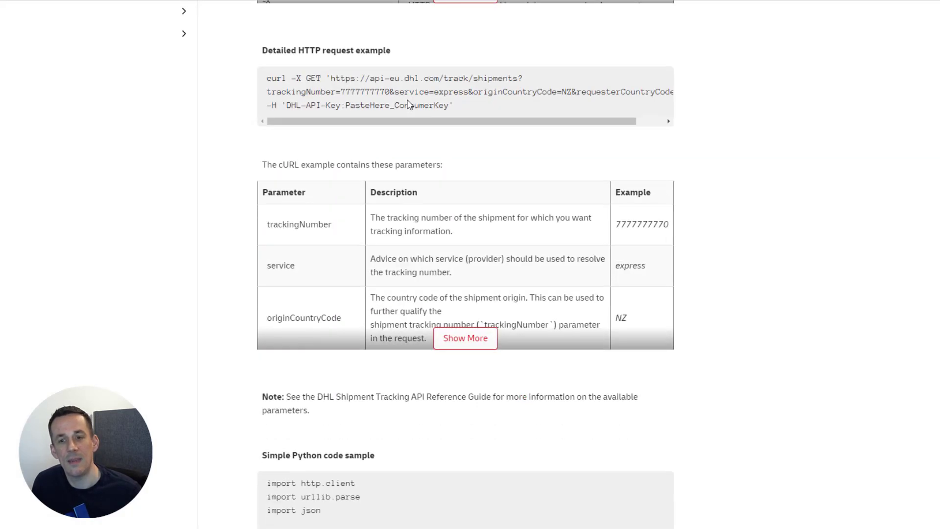
{"action": "scroll", "coordinate": [408, 100], "scroll_direction": "down", "scroll_amount": 11}
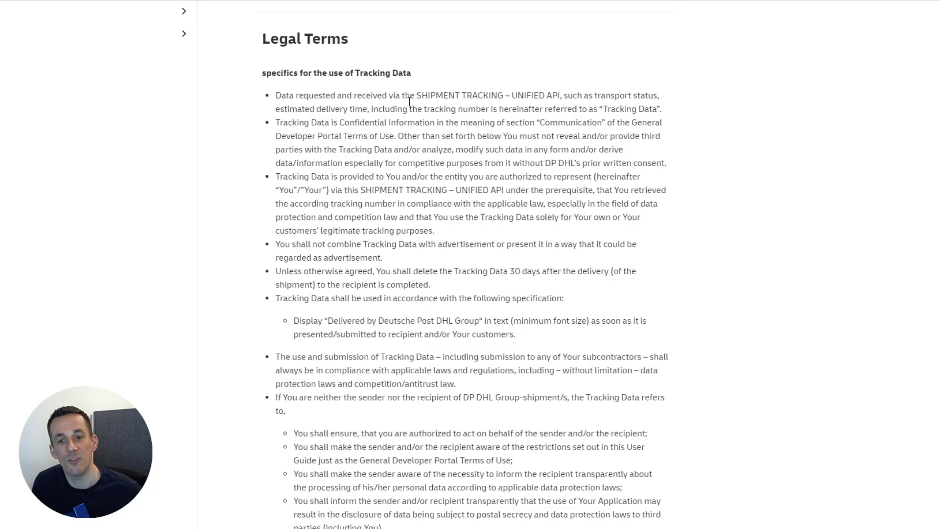
{"action": "scroll", "coordinate": [413, 115], "scroll_direction": "up", "scroll_amount": 14}
{"action": "scroll", "coordinate": [413, 115], "scroll_direction": "up", "scroll_amount": 12}
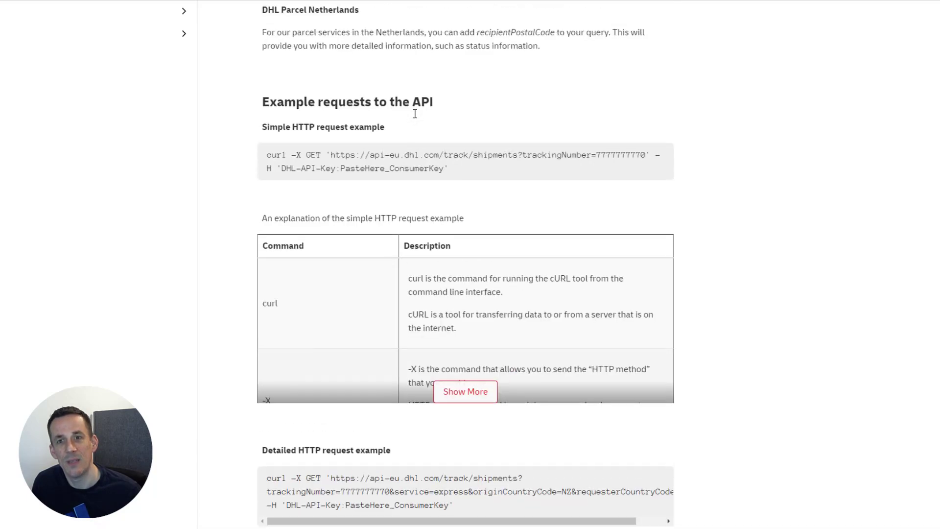
{"action": "scroll", "coordinate": [416, 118], "scroll_direction": "up", "scroll_amount": 2}
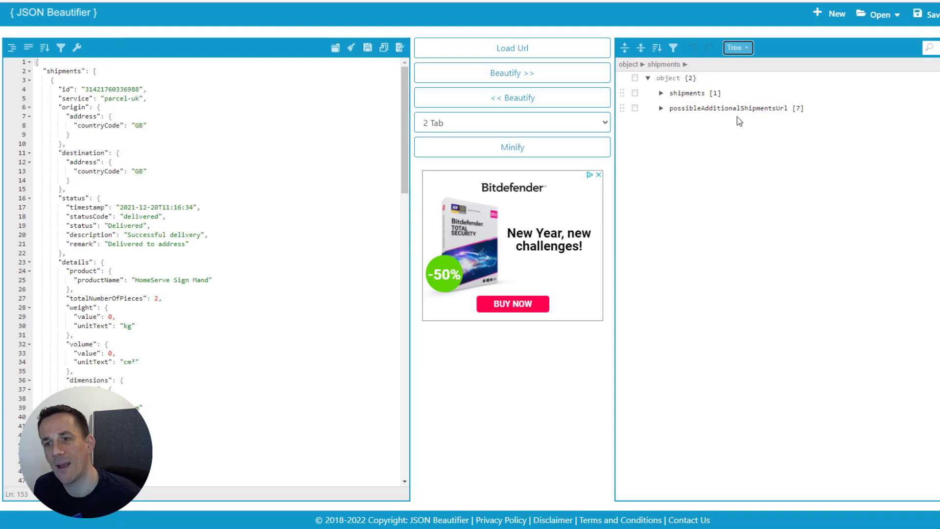
Use Tree mode and expand shipments, shipment 0, its status and the 8 events.
{"action": "left_click", "coordinate": [745, 51]}
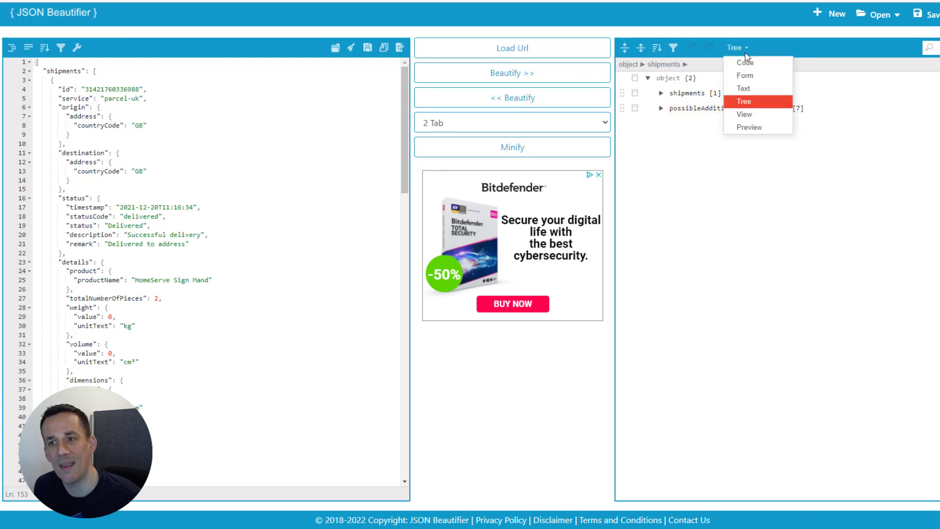
{"action": "left_click", "coordinate": [744, 101]}
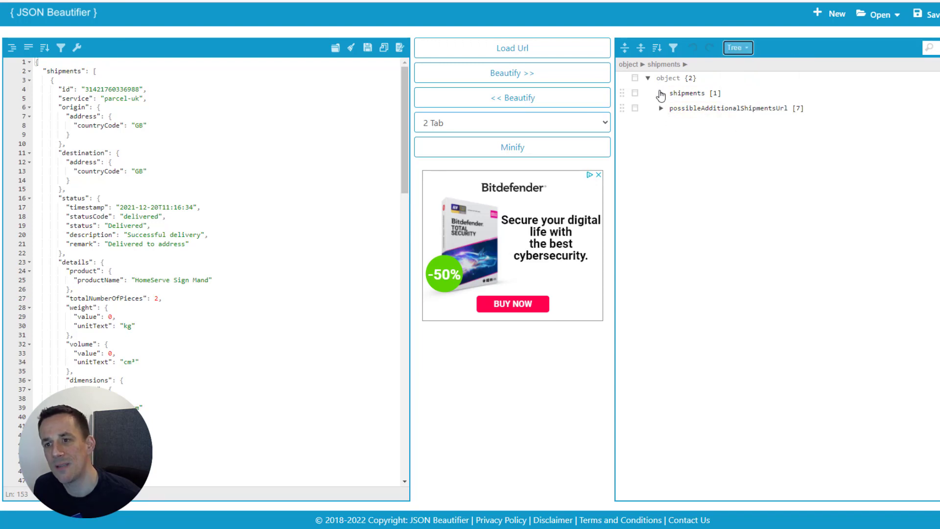
{"action": "left_click", "coordinate": [660, 93]}
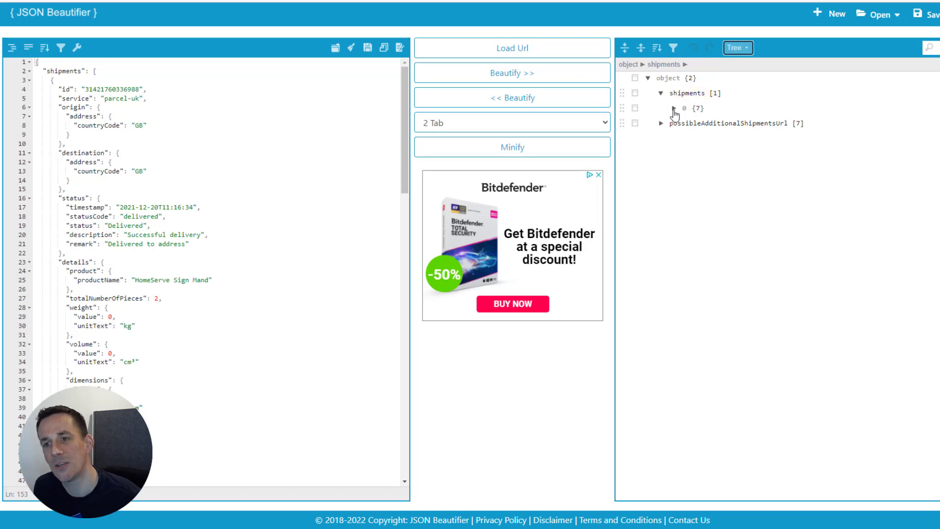
{"action": "left_click", "coordinate": [674, 108]}
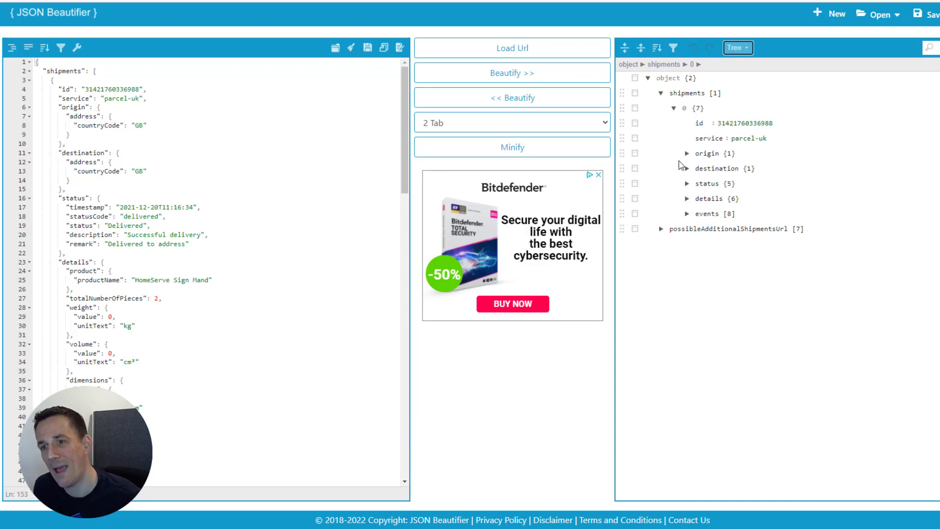
{"action": "left_click", "coordinate": [687, 184]}
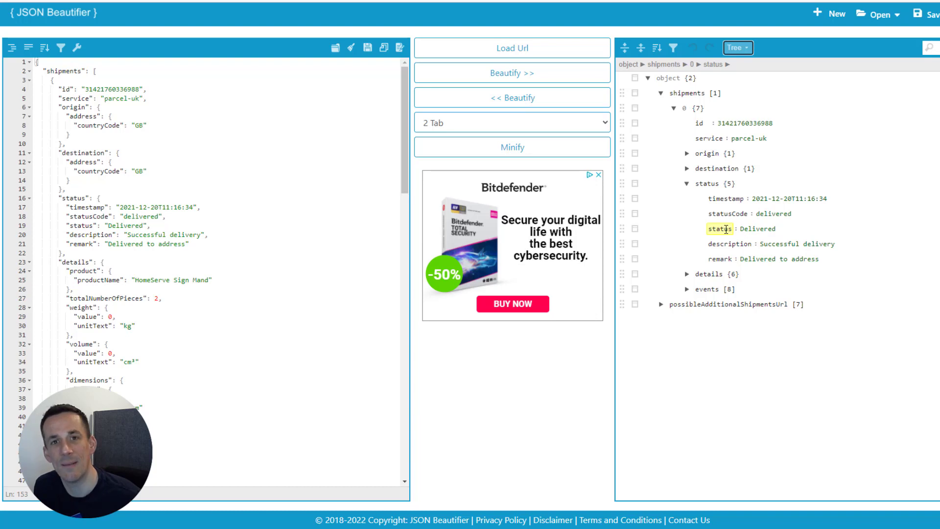
{"action": "left_click", "coordinate": [688, 290]}
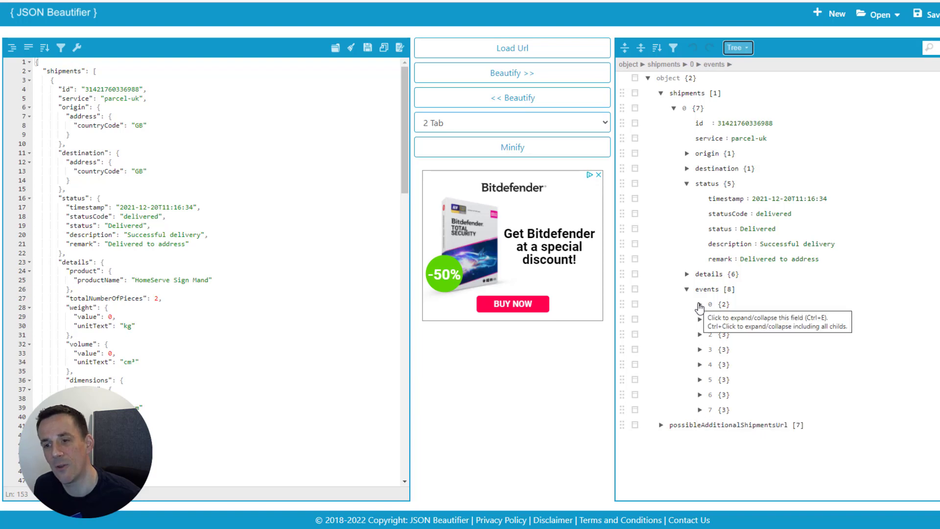
Expand events 0 and 1, then event 1's location and Aberdeen address fields.
{"action": "left_click", "coordinate": [700, 305]}
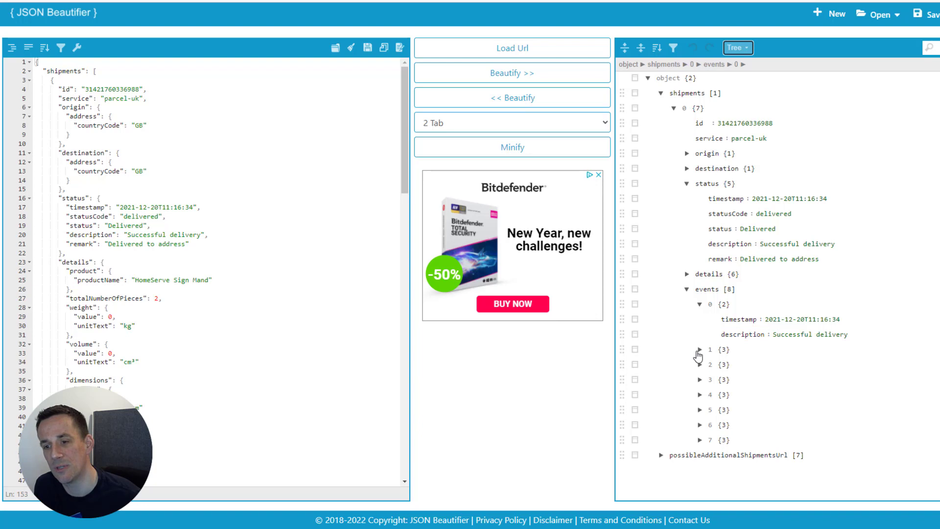
{"action": "left_click", "coordinate": [700, 350]}
{"action": "left_click", "coordinate": [713, 381]}
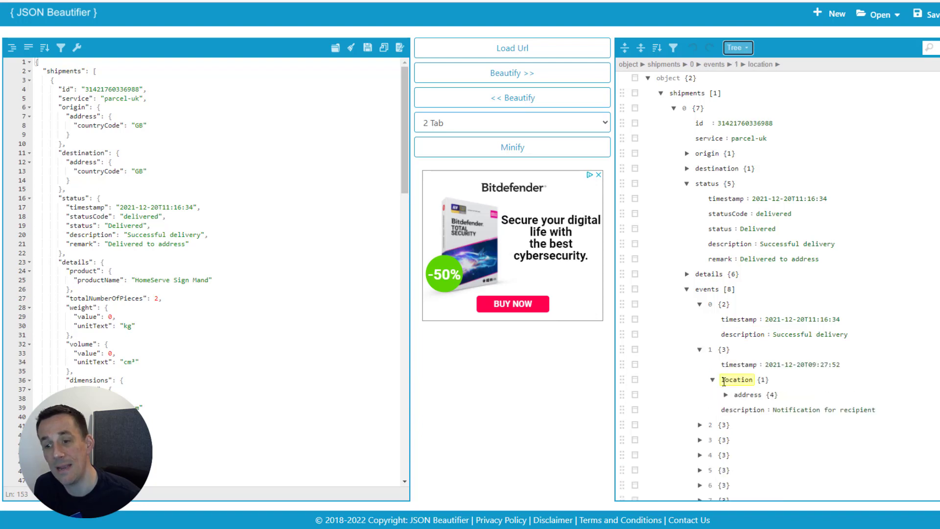
{"action": "scroll", "coordinate": [720, 381], "scroll_direction": "down", "scroll_amount": 1}
{"action": "left_click", "coordinate": [725, 371]}
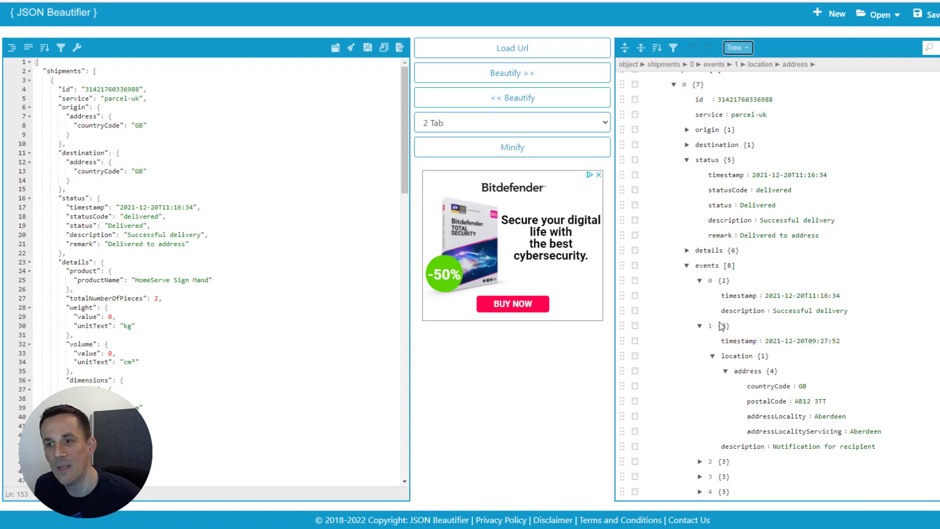
{"action": "scroll", "coordinate": [739, 287], "scroll_direction": "up", "scroll_amount": 1}
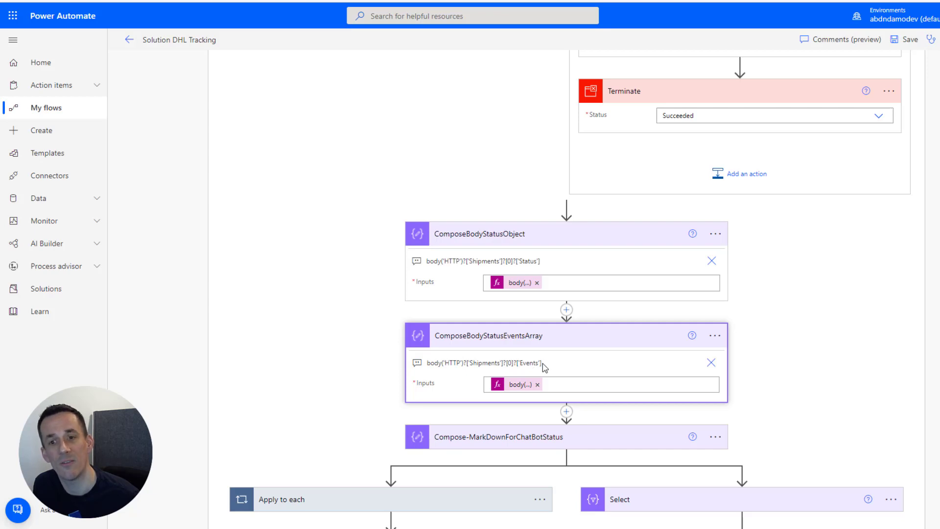
Expand Compose-MarkDownForChatBotStatus to reveal its Timestamp | Status | Description markdown table.
{"action": "scroll", "coordinate": [543, 363], "scroll_direction": "down", "scroll_amount": 2}
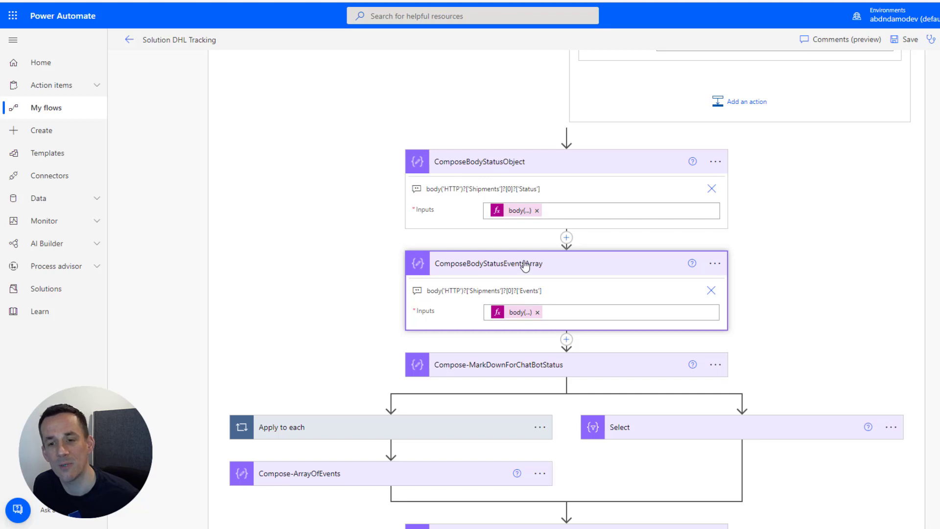
{"action": "scroll", "coordinate": [525, 263], "scroll_direction": "down", "scroll_amount": 3}
{"action": "left_click", "coordinate": [525, 230]}
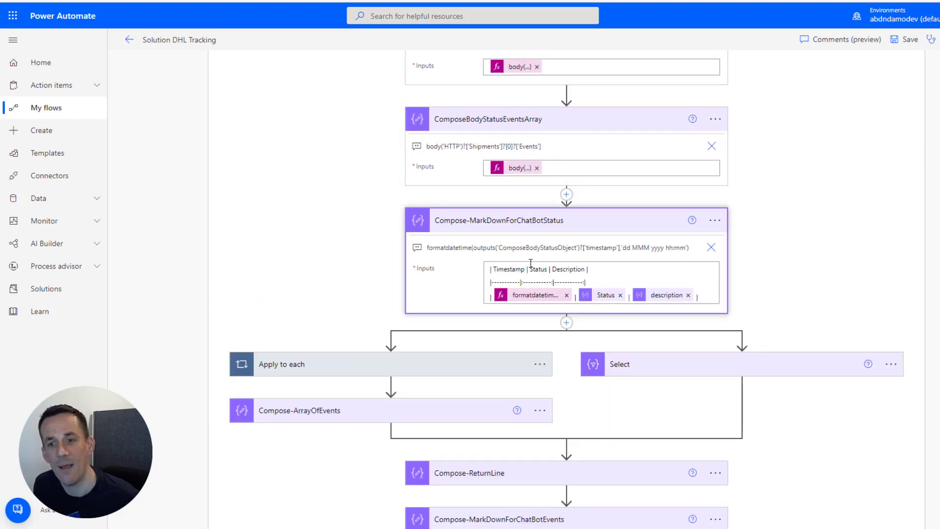
{"action": "scroll", "coordinate": [525, 279], "scroll_direction": "up", "scroll_amount": 2}
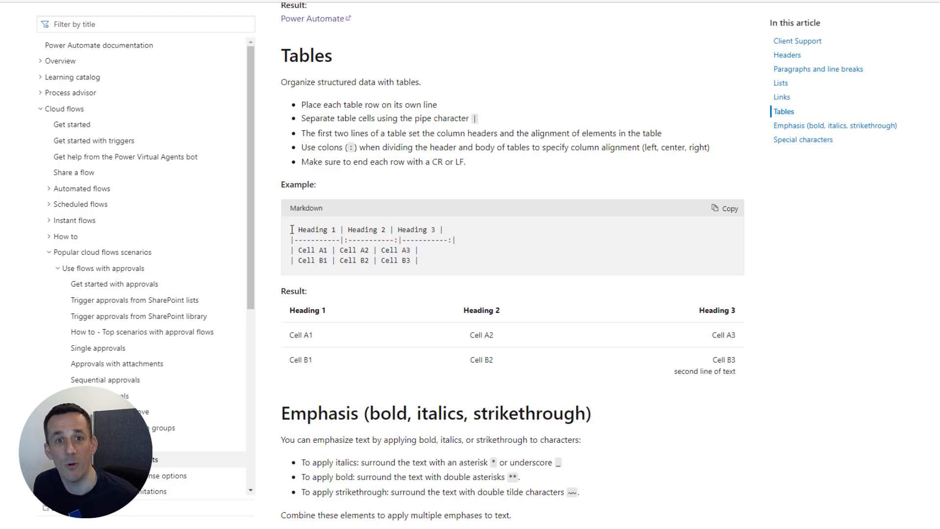
Return from the Markdown Tables docs to the Power Automate flow designer.
{"action": "left_click", "coordinate": [318, 1]}
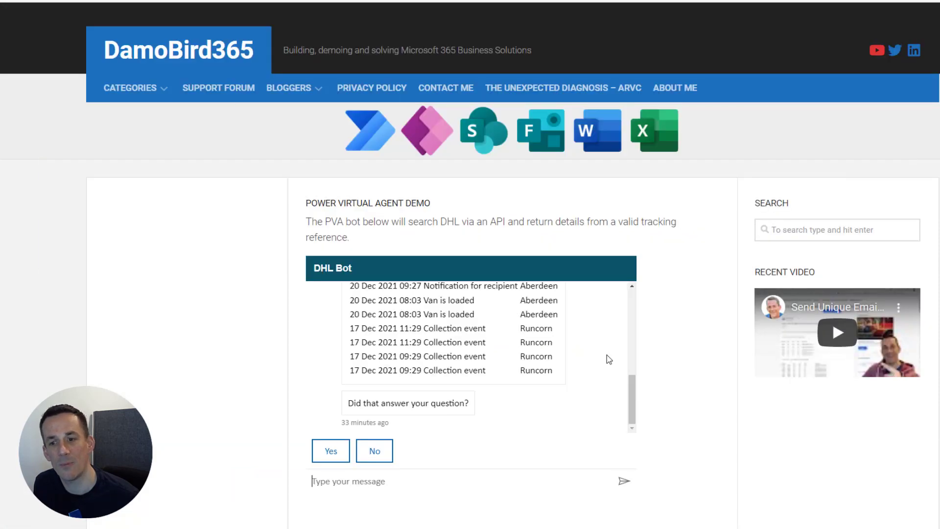
Scroll through the DHL Bot demo's parcel search results table on the DamoBird365 blog.
{"action": "scroll", "coordinate": [606, 354], "scroll_direction": "up", "scroll_amount": 1}
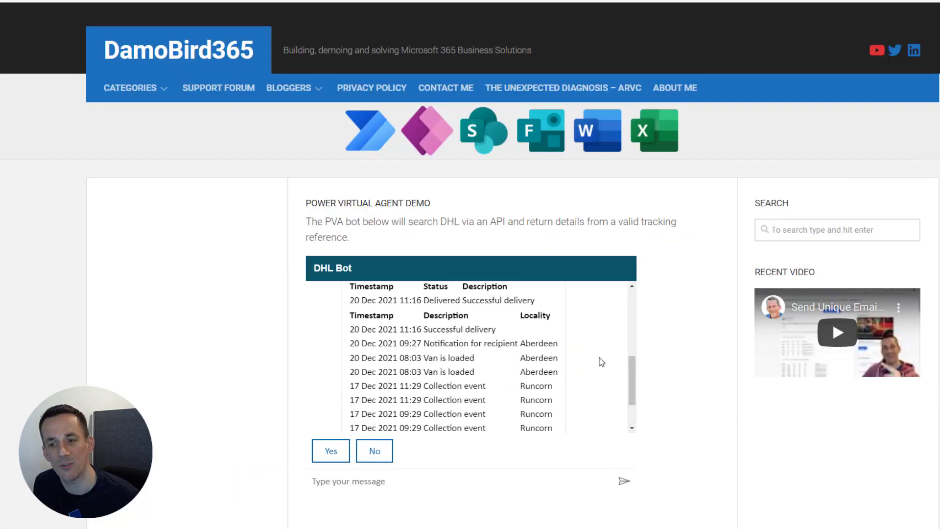
{"action": "scroll", "coordinate": [578, 360], "scroll_direction": "up", "scroll_amount": 1}
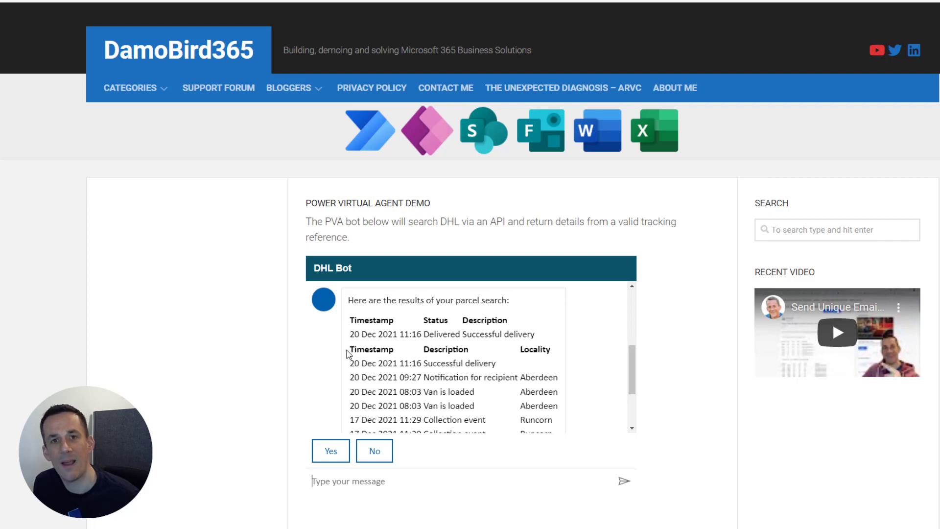
{"action": "scroll", "coordinate": [530, 362], "scroll_direction": "down", "scroll_amount": 1}
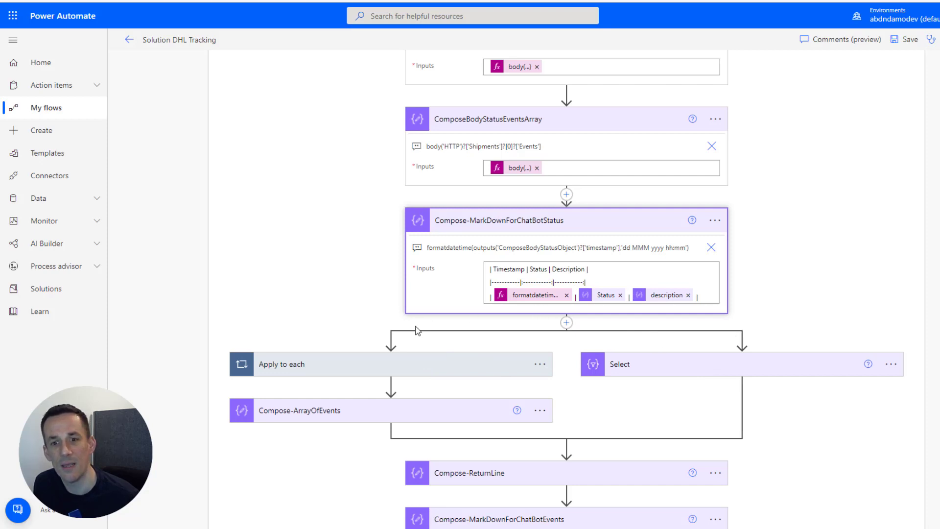
Expand Apply to each, Compose-RowOfData and Compose-ArrayOfEvents to view their inputs.
{"action": "scroll", "coordinate": [412, 333], "scroll_direction": "down", "scroll_amount": 2}
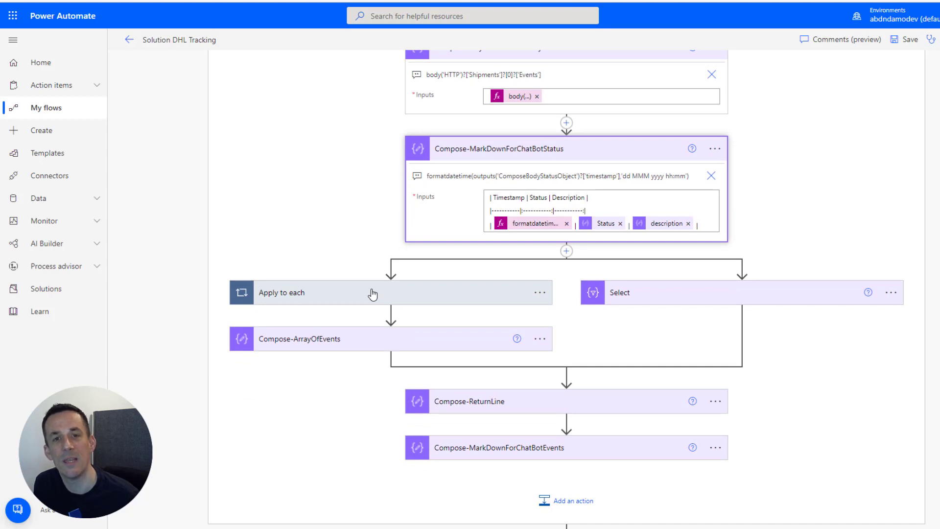
{"action": "left_click", "coordinate": [305, 297]}
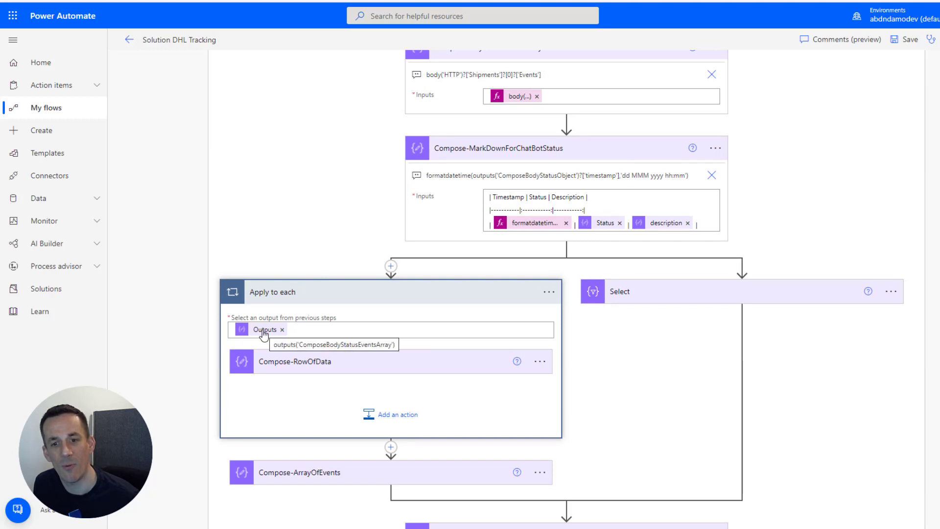
{"action": "left_click", "coordinate": [372, 361]}
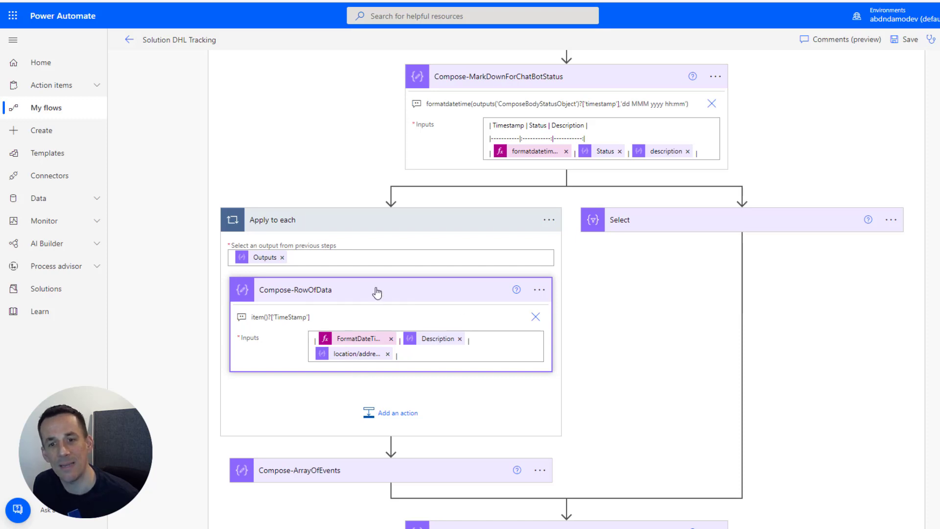
{"action": "scroll", "coordinate": [377, 294], "scroll_direction": "down", "scroll_amount": 3}
{"action": "left_click", "coordinate": [357, 334]}
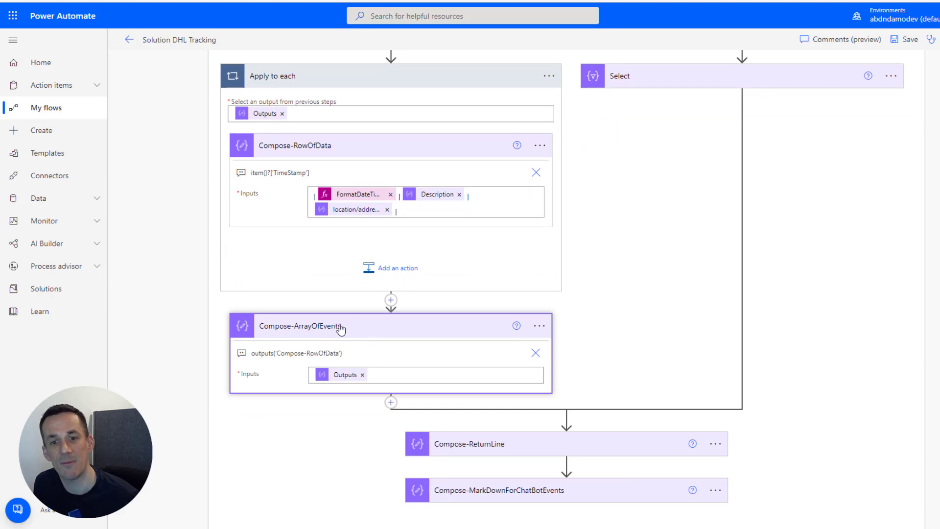
{"action": "mouse_move", "coordinate": [344, 380]}
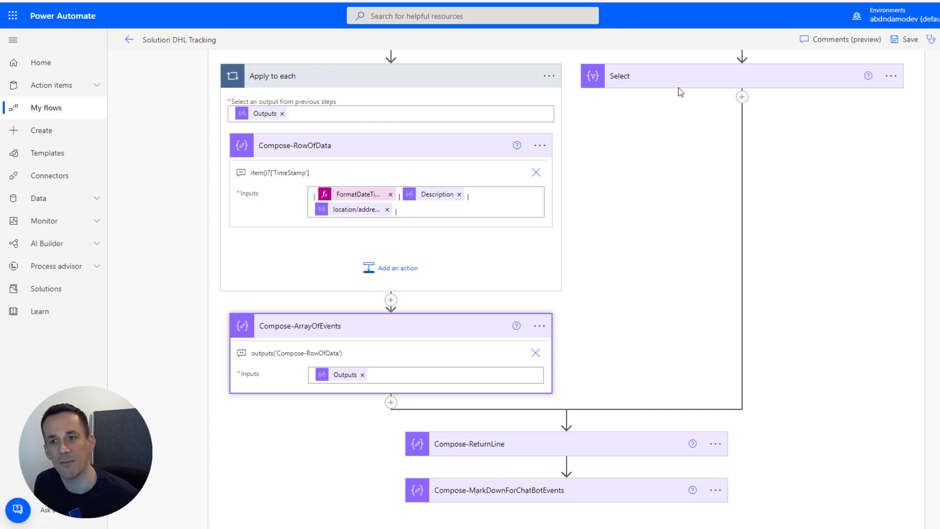
Review the Select step's Concat mapping, then expand the Compose-ReturnLine step.
{"action": "left_click", "coordinate": [664, 80]}
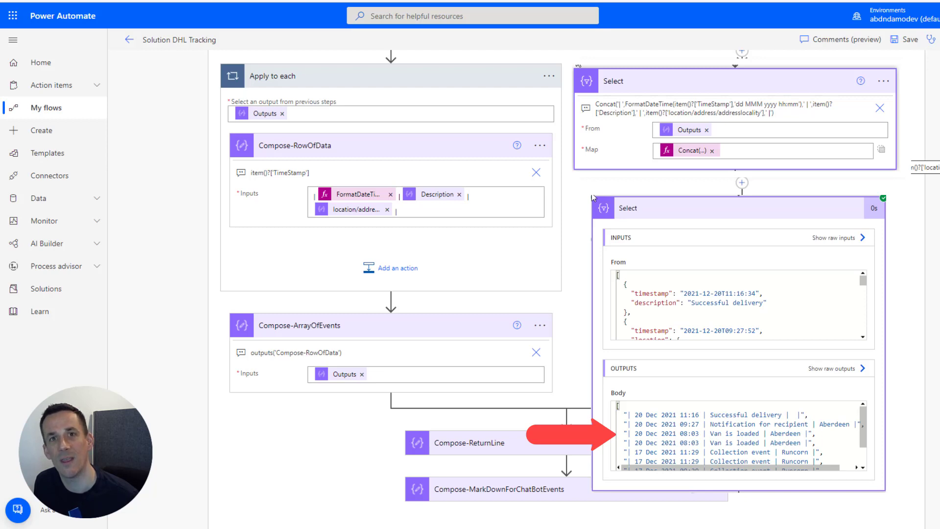
{"action": "scroll", "coordinate": [521, 313], "scroll_direction": "down", "scroll_amount": 3}
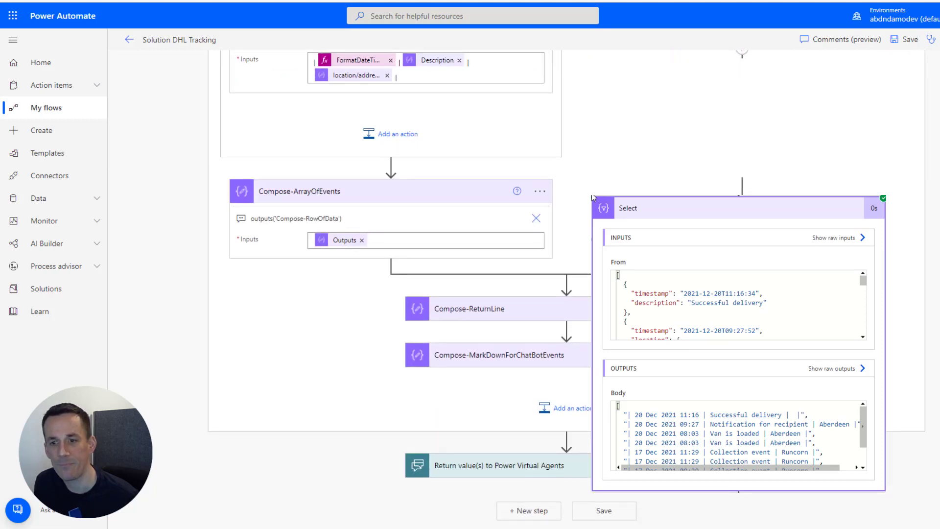
{"action": "left_click", "coordinate": [520, 311]}
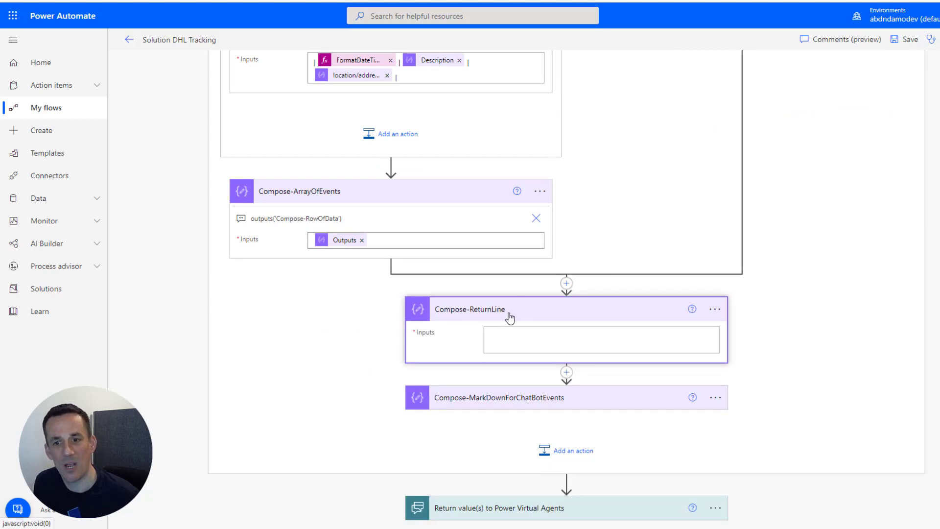
Review Compose-MarkDownForChatBotEvents' Timestamp | Description | Locality header and join expression.
{"action": "left_click", "coordinate": [509, 338]}
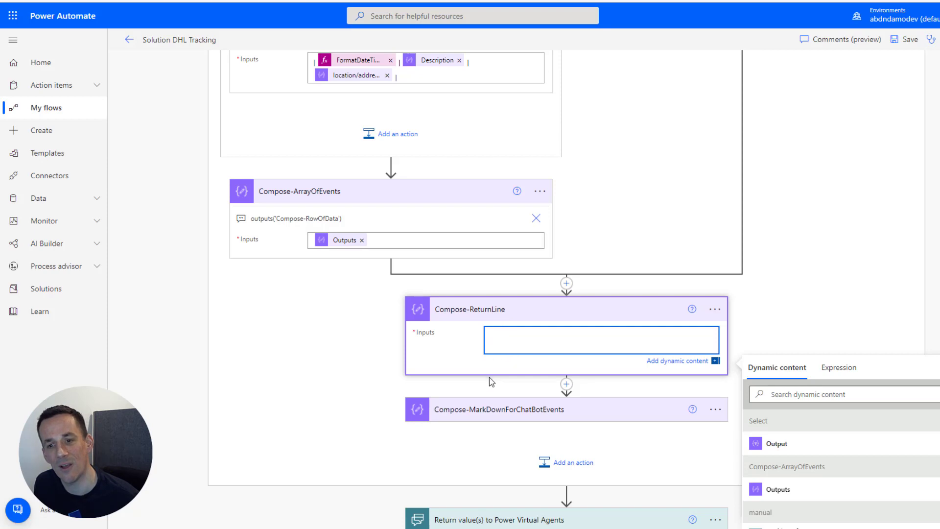
{"action": "left_click", "coordinate": [486, 411]}
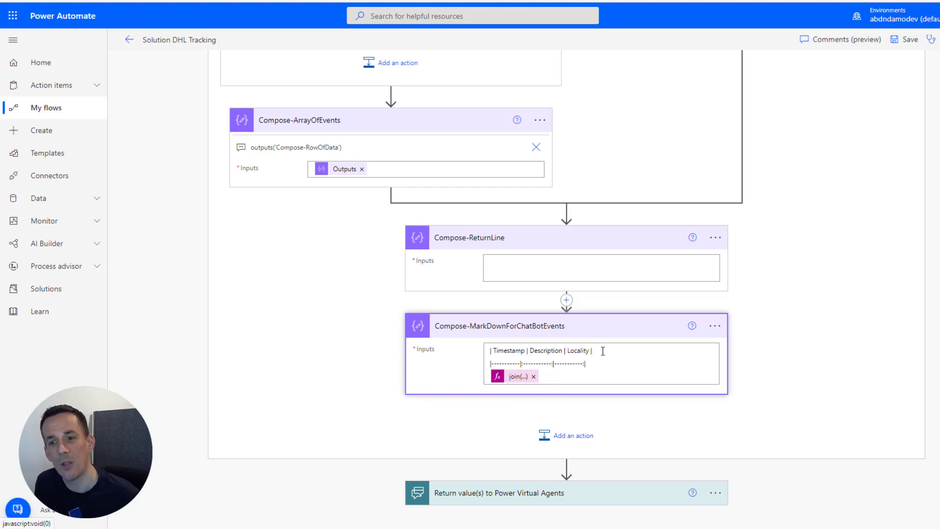
{"action": "left_click_drag", "start_coordinate": [599, 362], "coordinate": [492, 351]}
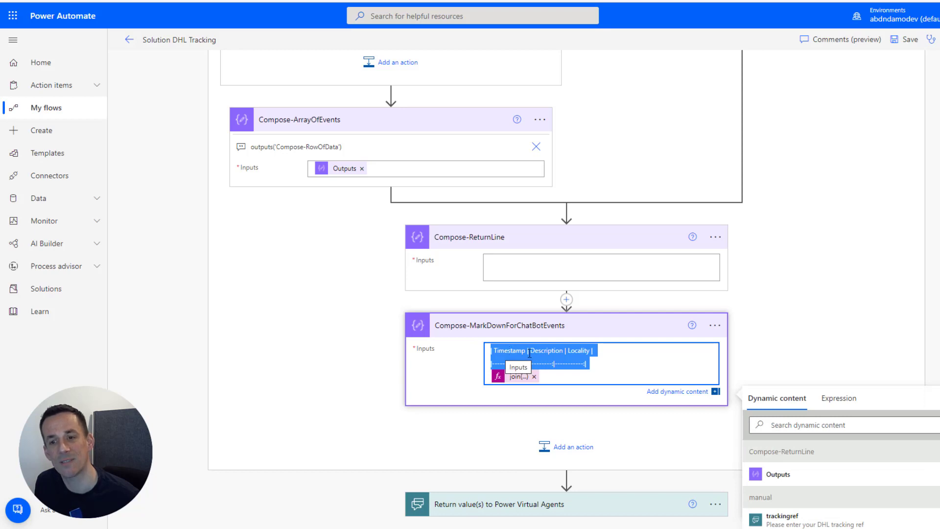
{"action": "left_click", "coordinate": [544, 353]}
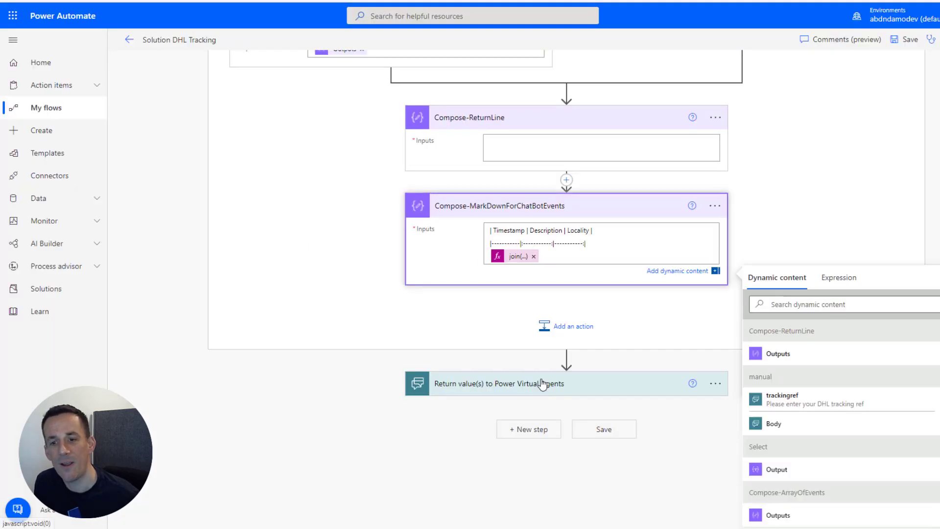
Expand Return value(s) to Power Virtual Agents to view the status and events outputs.
{"action": "left_click", "coordinate": [542, 385]}
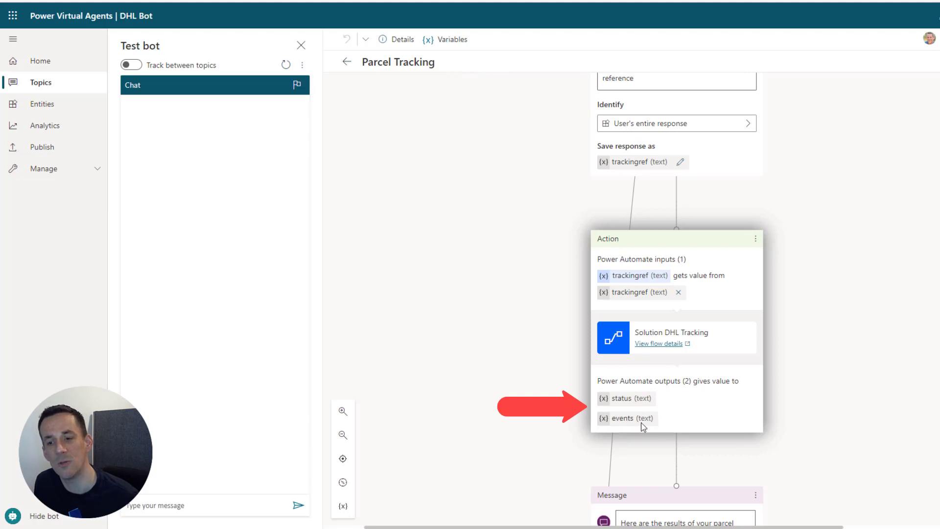
{"action": "scroll", "coordinate": [625, 393], "scroll_direction": "down", "scroll_amount": 3}
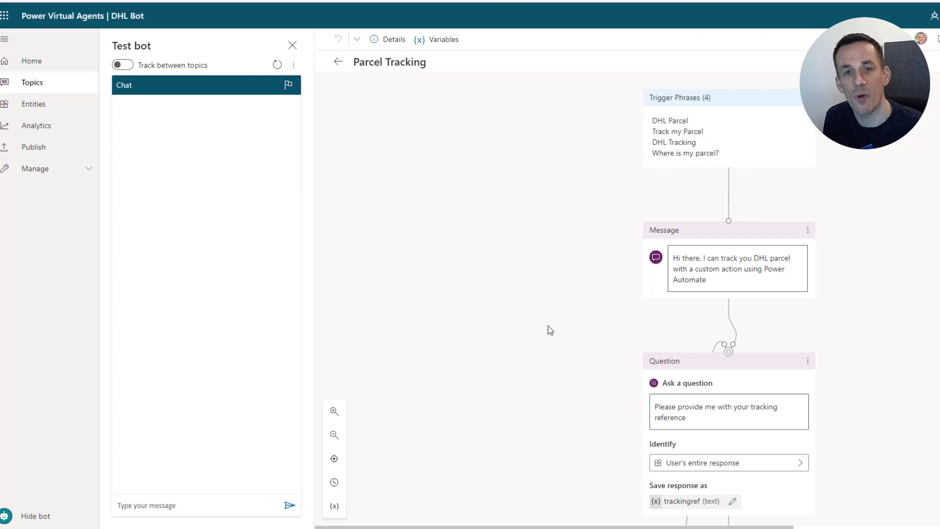
Send 'track my parcel' to the bot in the Test bot chat.
{"action": "left_click", "coordinate": [182, 507]}
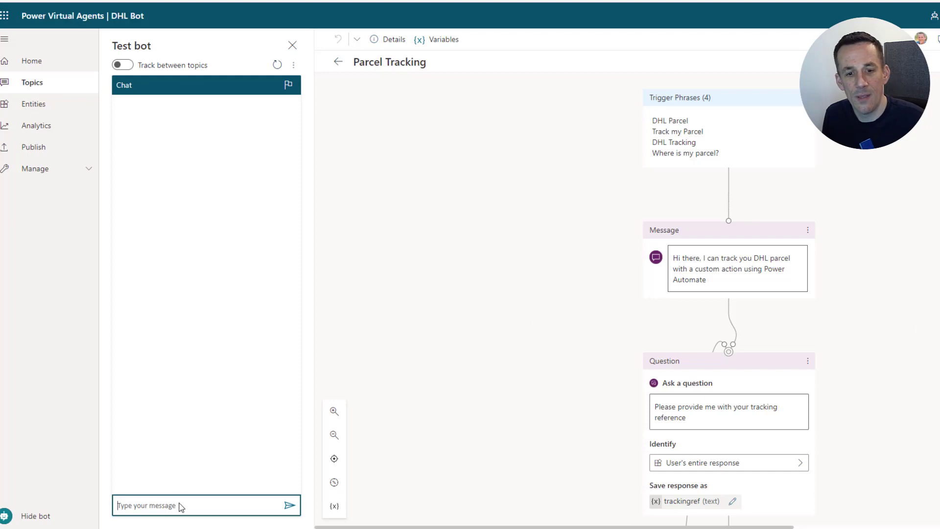
{"action": "type", "text": "tr"}
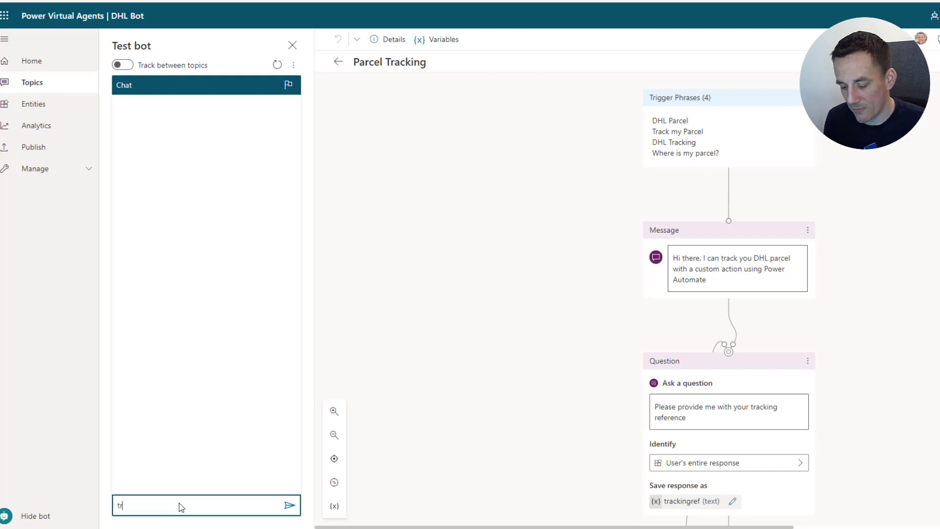
{"action": "type", "text": "ack my parce"}
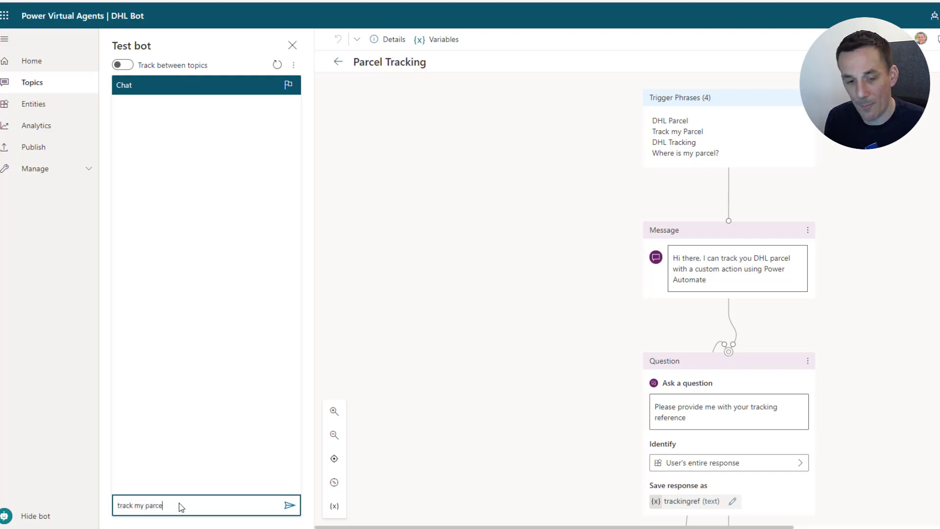
{"action": "type", "text": "l"}
{"action": "key", "text": "Return"}
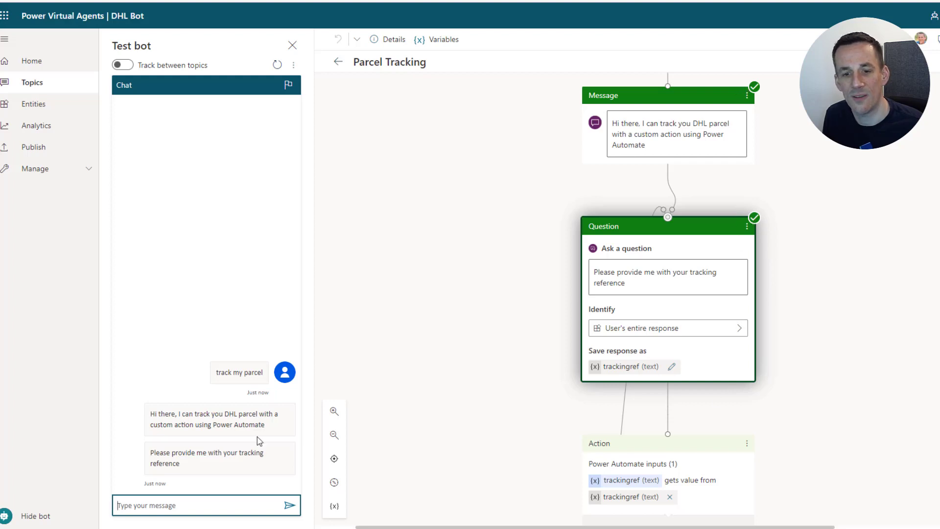
Answer the tracking-reference prompt with 123.
{"action": "left_click", "coordinate": [199, 504]}
{"action": "left_click", "coordinate": [199, 503]}
{"action": "type", "text": "123"}
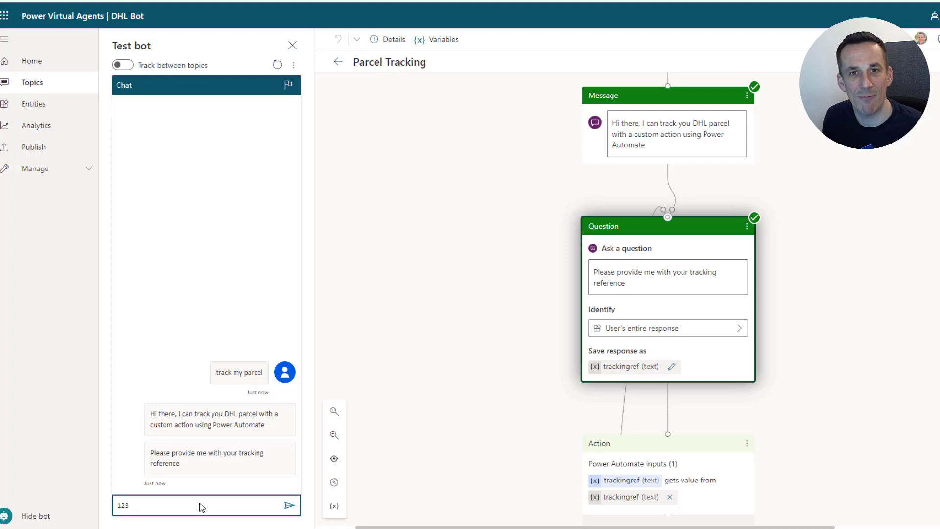
{"action": "key", "text": "Return"}
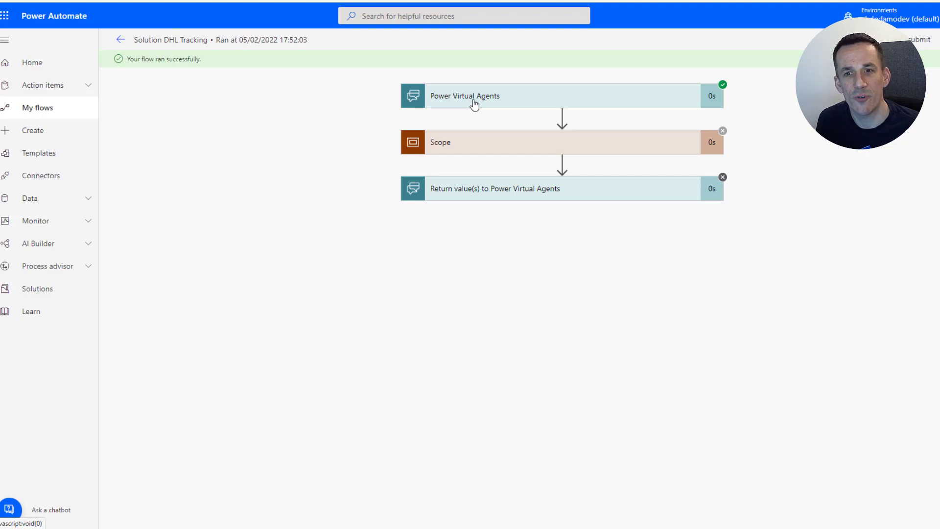
Expand the Power Virtual Agents trigger and the Scope in the failed run's details.
{"action": "left_click", "coordinate": [474, 101]}
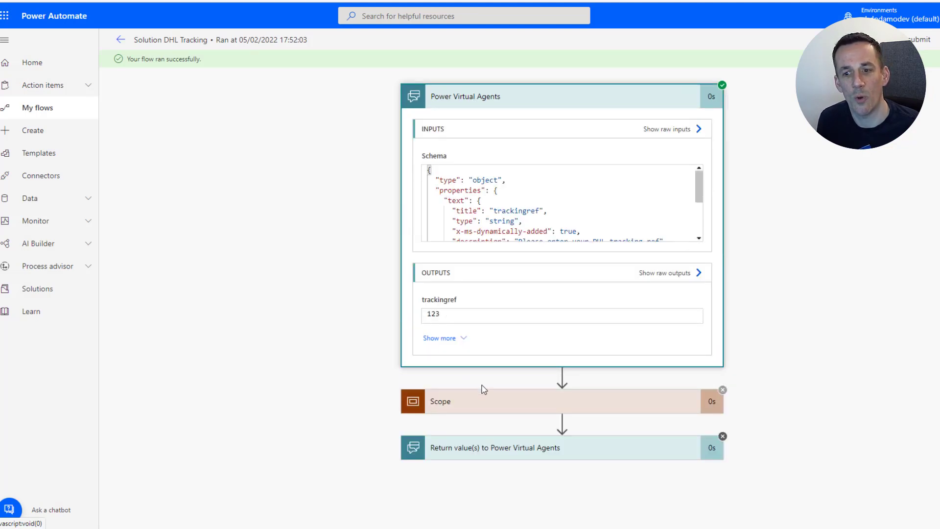
{"action": "left_click", "coordinate": [465, 404]}
{"action": "scroll", "coordinate": [470, 265], "scroll_direction": "down", "scroll_amount": 1}
{"action": "scroll", "coordinate": [473, 267], "scroll_direction": "down", "scroll_amount": 3}
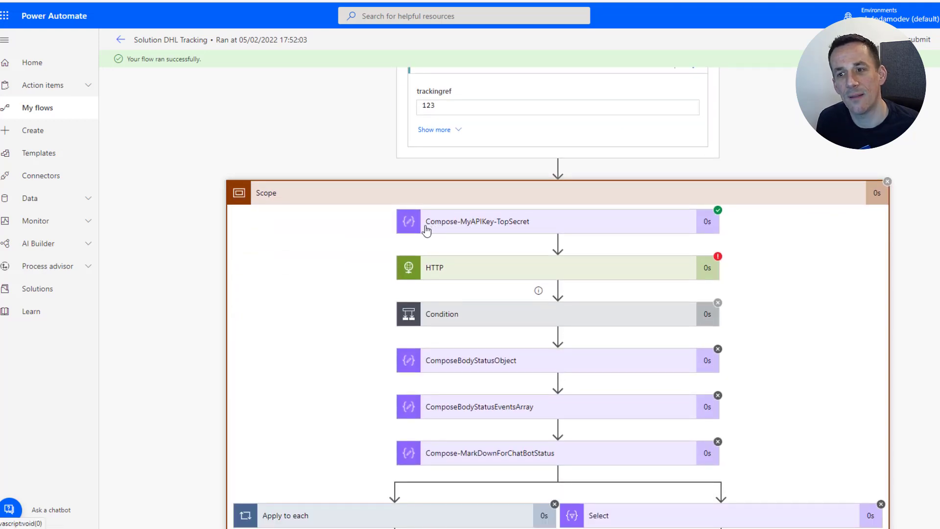
Expand the HTTP step and review its BadRequest 400 'Invalid input' error body.
{"action": "left_click", "coordinate": [459, 275]}
{"action": "scroll", "coordinate": [512, 287], "scroll_direction": "down", "scroll_amount": 1}
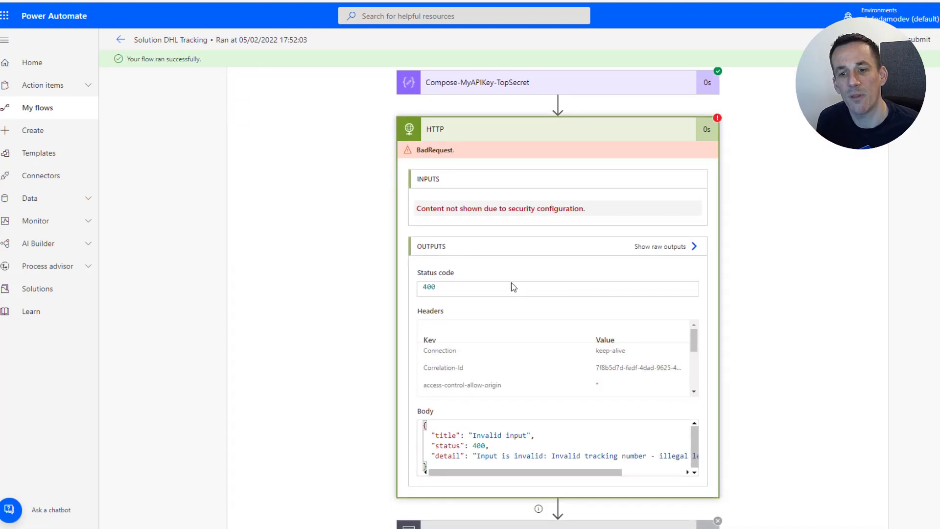
{"action": "scroll", "coordinate": [542, 483], "scroll_direction": "down", "scroll_amount": 2}
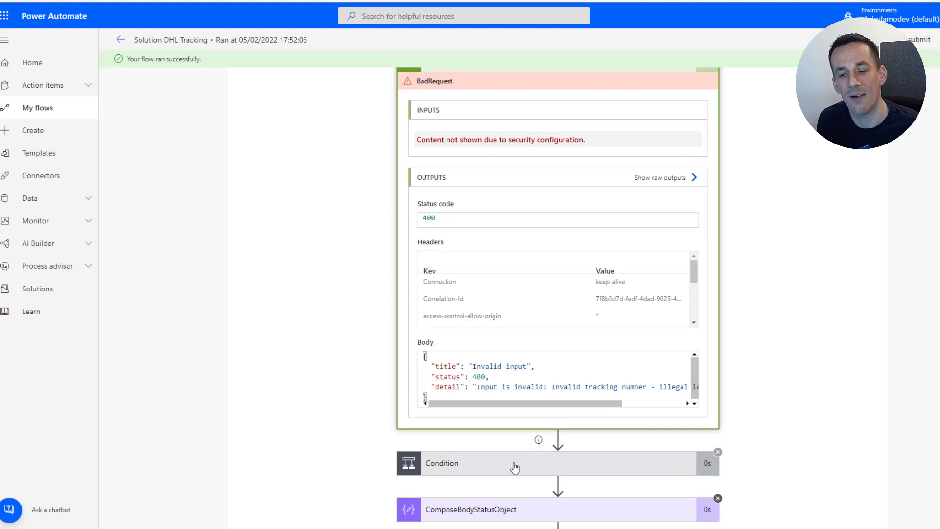
{"action": "scroll", "coordinate": [529, 469], "scroll_direction": "up", "scroll_amount": 2}
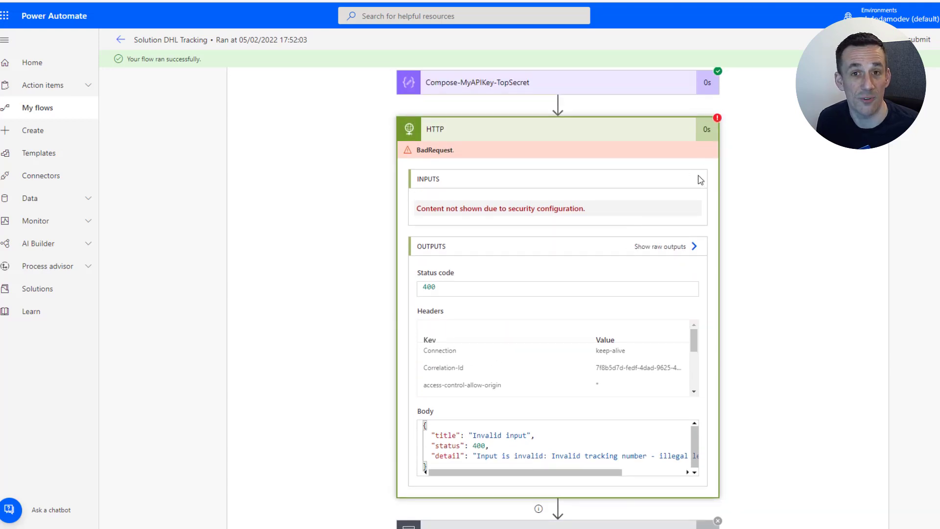
{"action": "scroll", "coordinate": [698, 175], "scroll_direction": "down", "scroll_amount": 2}
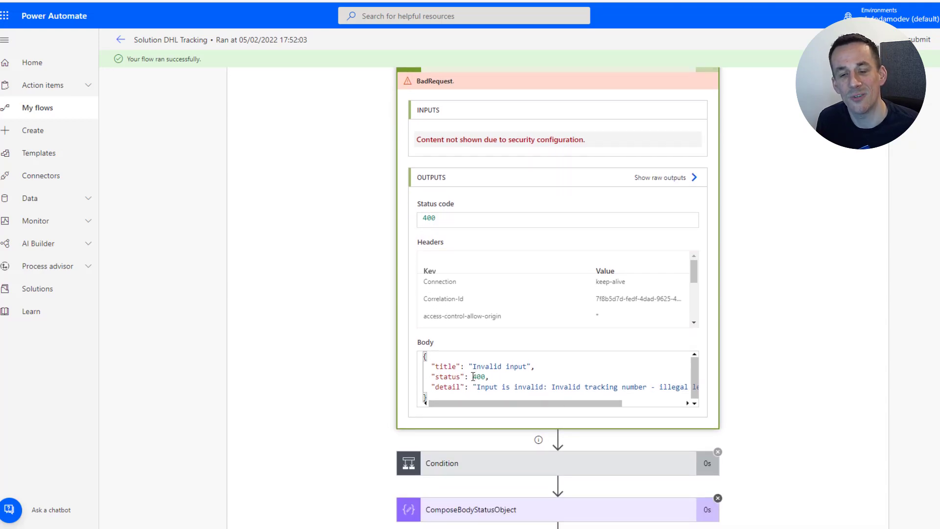
{"action": "scroll", "coordinate": [552, 152], "scroll_direction": "up", "scroll_amount": 2}
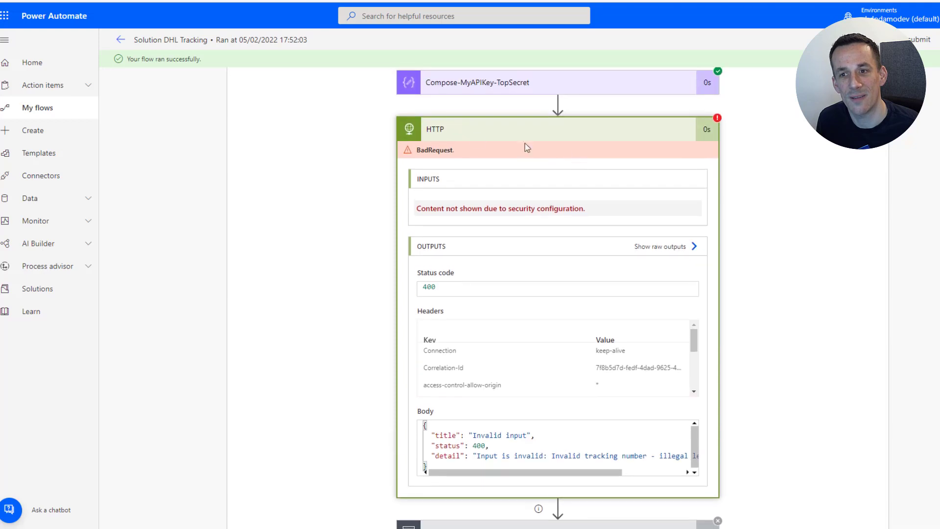
{"action": "scroll", "coordinate": [553, 140], "scroll_direction": "down", "scroll_amount": 4}
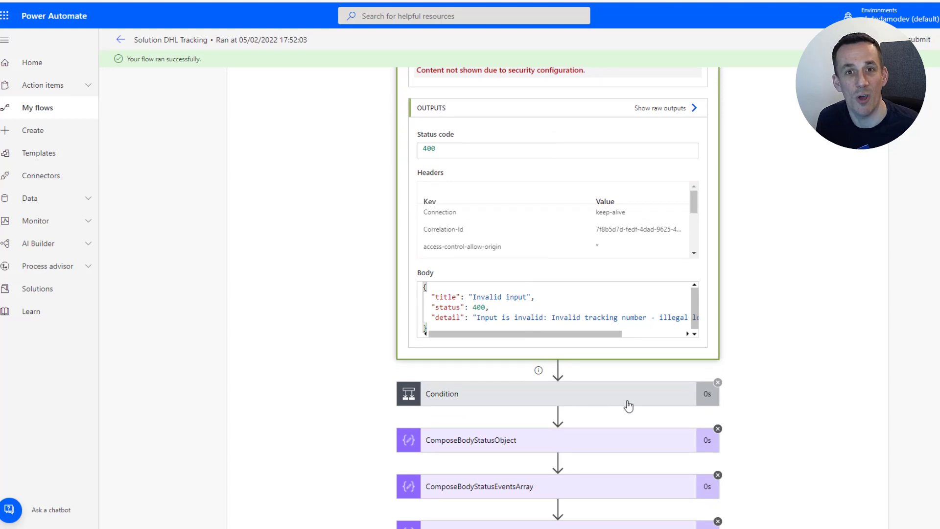
{"action": "scroll", "coordinate": [592, 254], "scroll_direction": "up", "scroll_amount": 4}
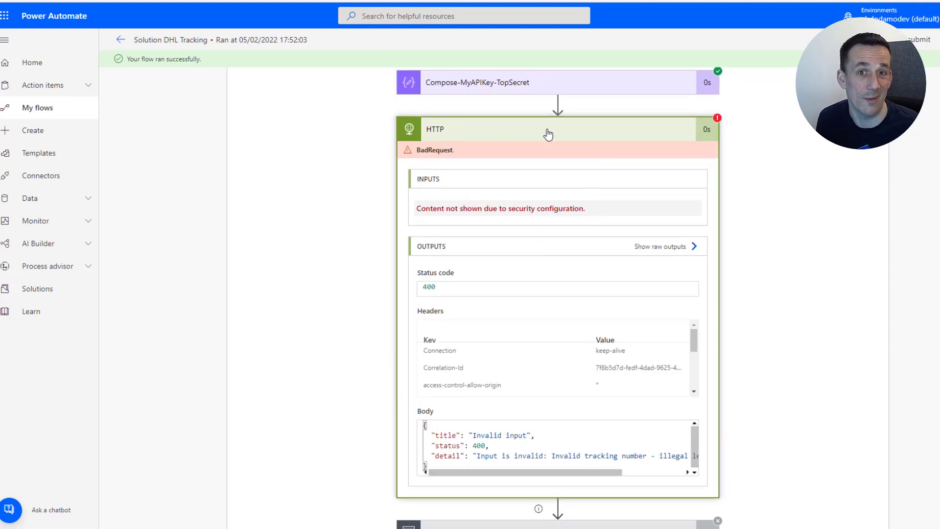
{"action": "scroll", "coordinate": [548, 133], "scroll_direction": "down", "scroll_amount": 5}
Expand the Condition and the No Match return step to read 'No match found!' for reference 123.
{"action": "left_click", "coordinate": [468, 327]}
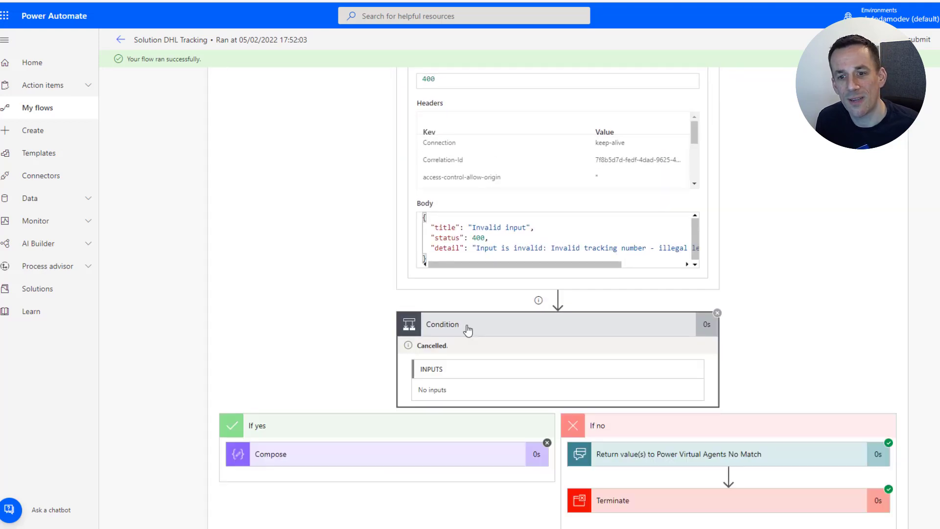
{"action": "scroll", "coordinate": [467, 329], "scroll_direction": "down", "scroll_amount": 2}
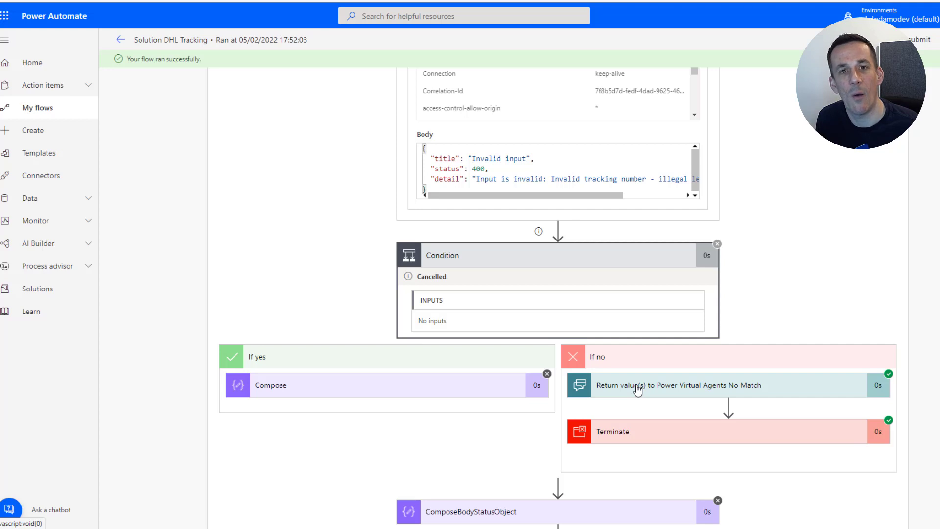
{"action": "left_click", "coordinate": [637, 391]}
{"action": "scroll", "coordinate": [722, 332], "scroll_direction": "down", "scroll_amount": 3}
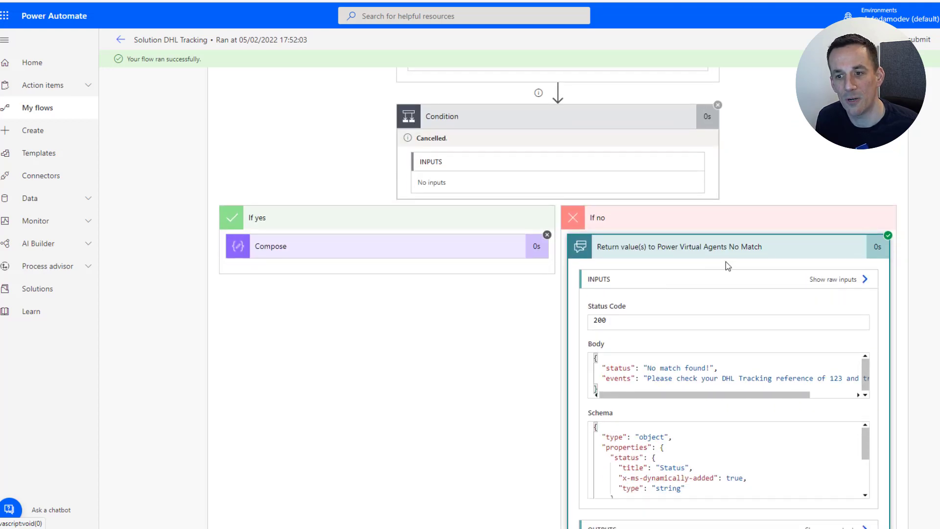
{"action": "scroll", "coordinate": [688, 289], "scroll_direction": "down", "scroll_amount": 1}
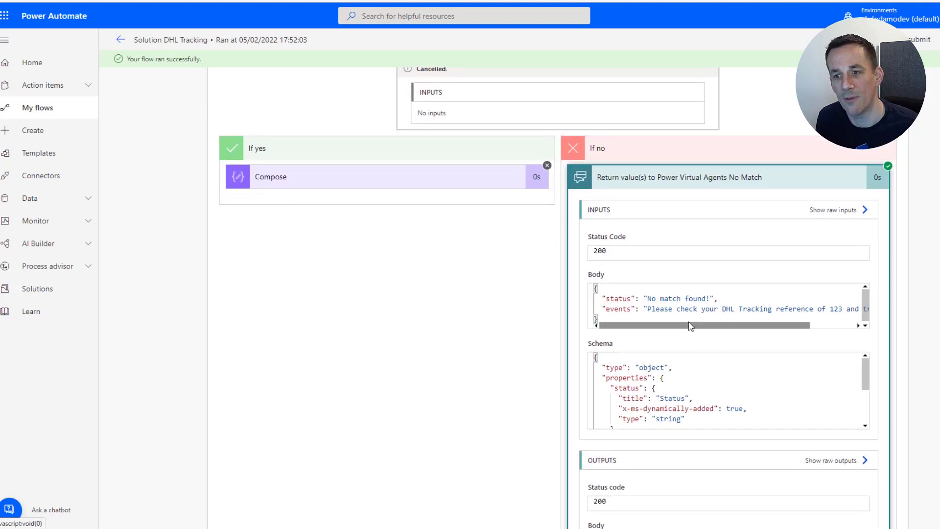
{"action": "left_click_drag", "start_coordinate": [690, 325], "coordinate": [757, 335]}
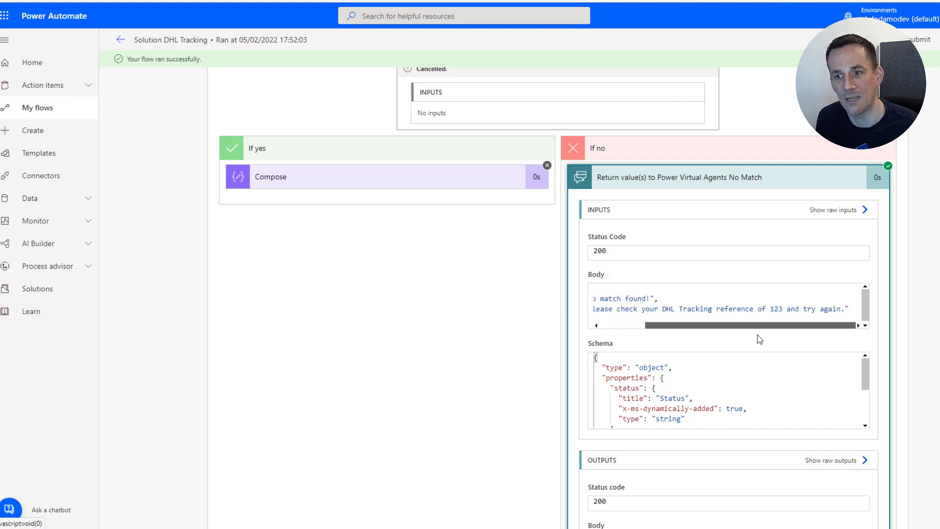
Collapse the No Match return step and expand Terminate to confirm it succeeded.
{"action": "left_click", "coordinate": [657, 178]}
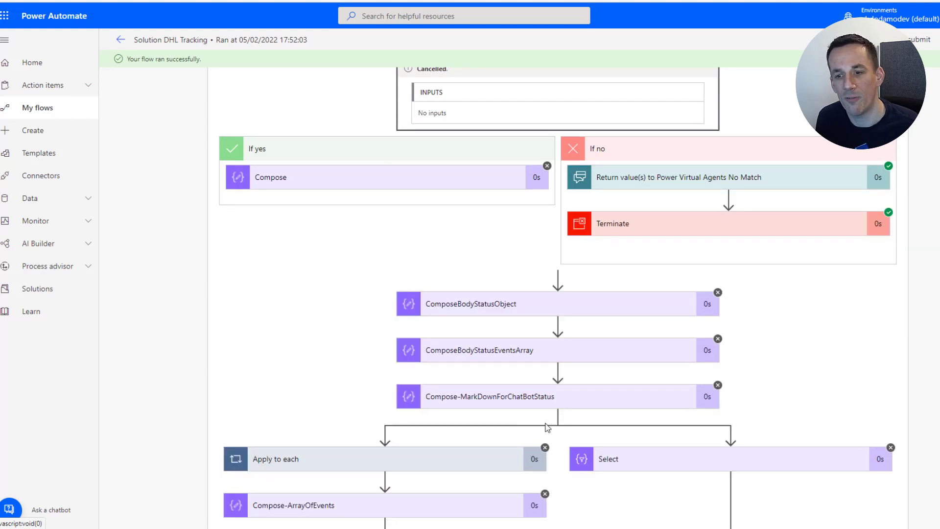
{"action": "scroll", "coordinate": [546, 424], "scroll_direction": "down", "scroll_amount": 1}
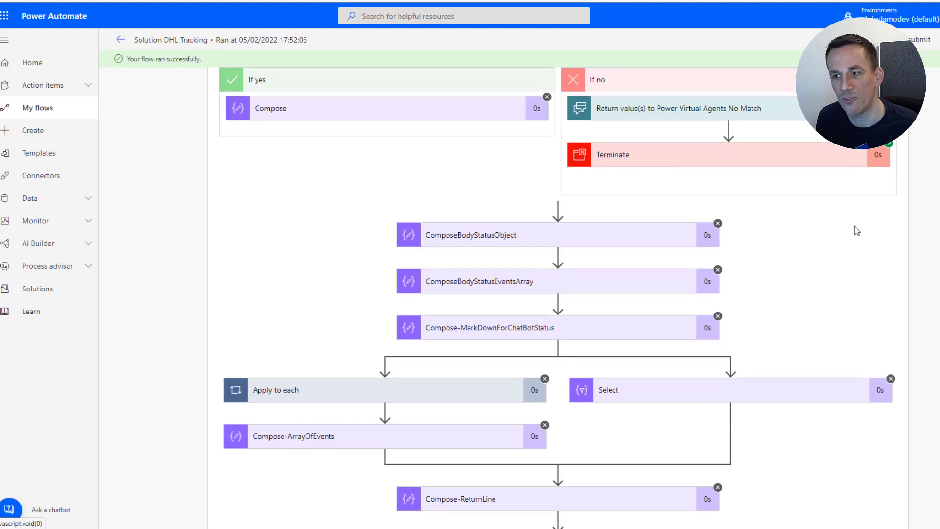
{"action": "left_click", "coordinate": [718, 162]}
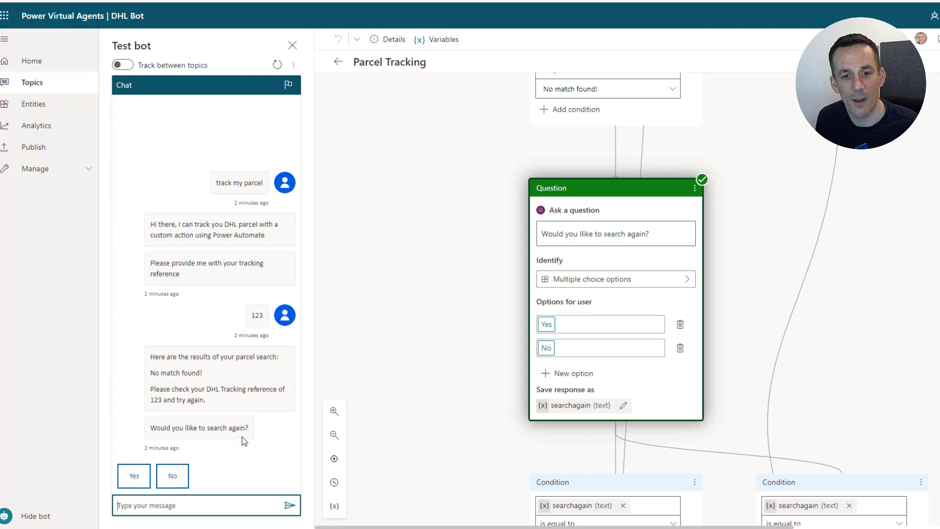
Answer Yes to searching again and send a second tracking number to the bot.
{"action": "left_click", "coordinate": [133, 482]}
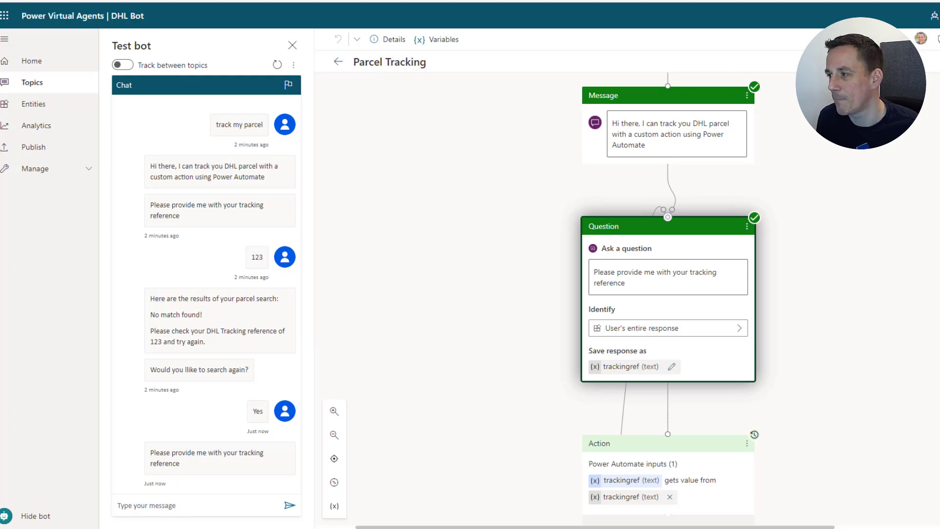
{"action": "left_click", "coordinate": [162, 507]}
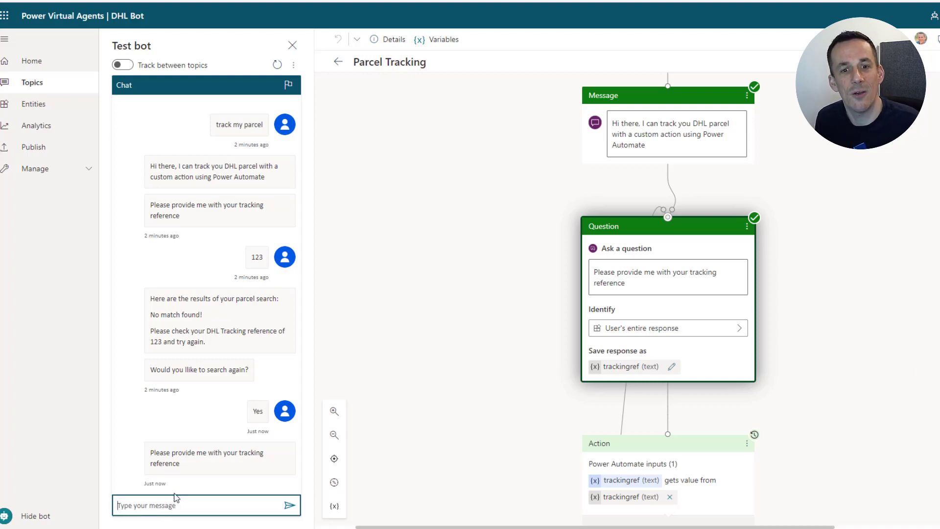
{"action": "type", "text": "3453425345"}
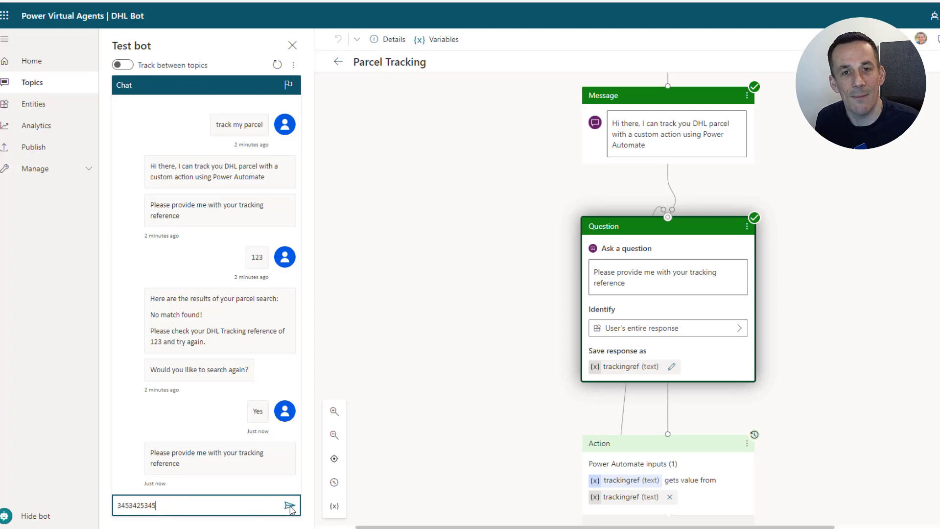
{"action": "left_click", "coordinate": [289, 506]}
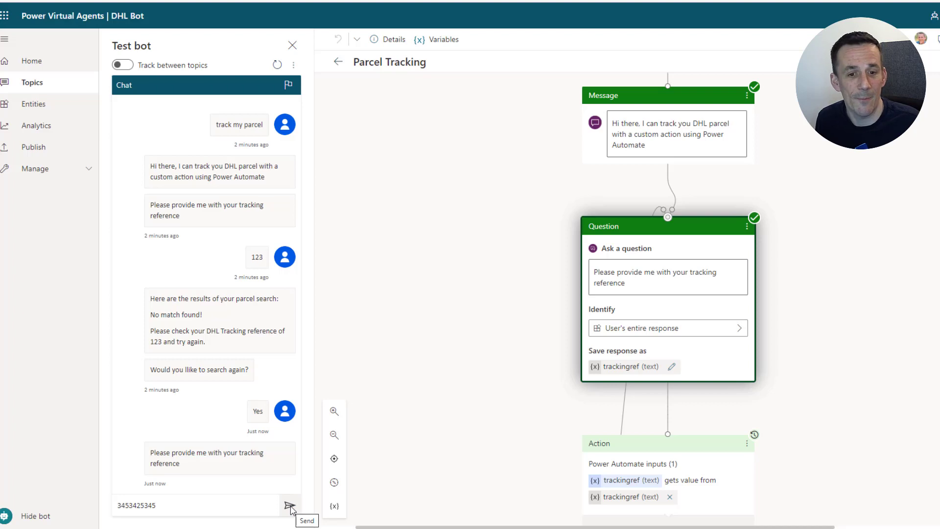
{"action": "left_click", "coordinate": [289, 507]}
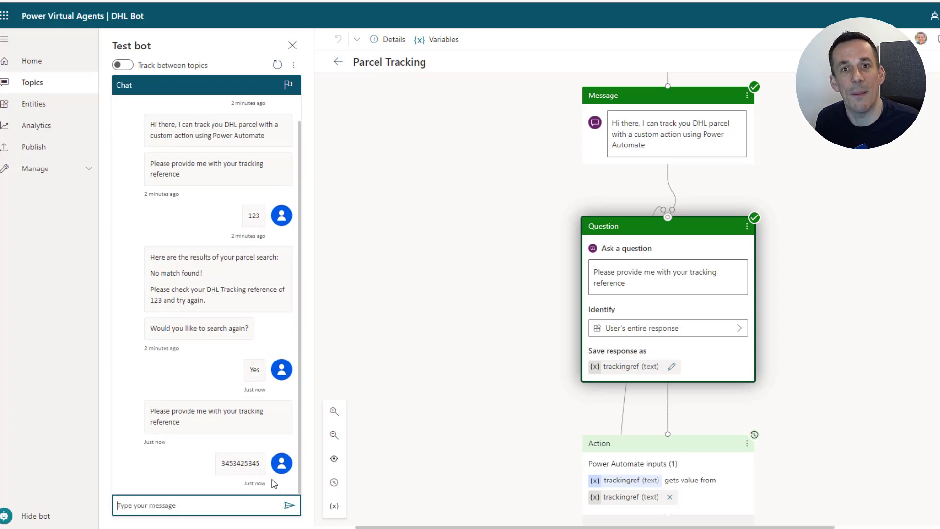
Review the shipment event table, from Delivered in Sydney on 30 Nov 2021 back to pickup in Hong Kong.
{"action": "left_click_drag", "start_coordinate": [300, 411], "coordinate": [299, 223]}
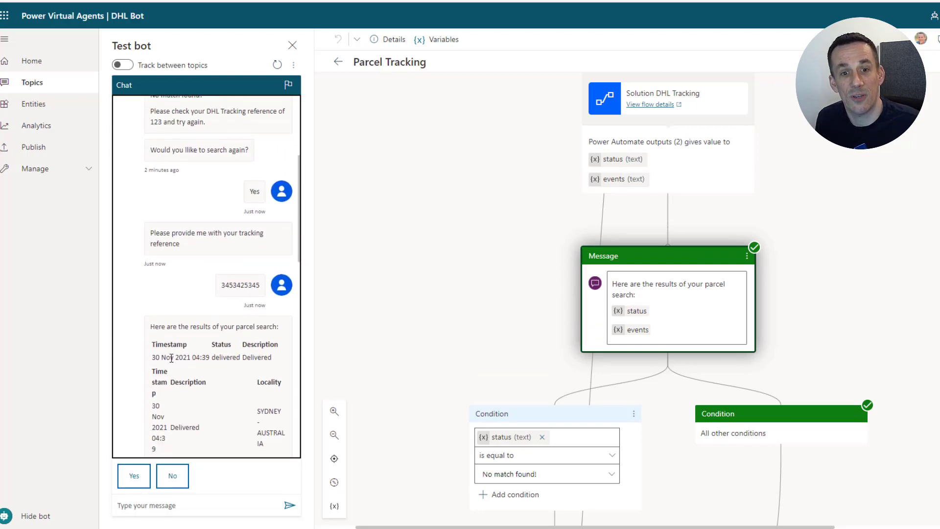
{"action": "scroll", "coordinate": [171, 367], "scroll_direction": "down", "scroll_amount": 2}
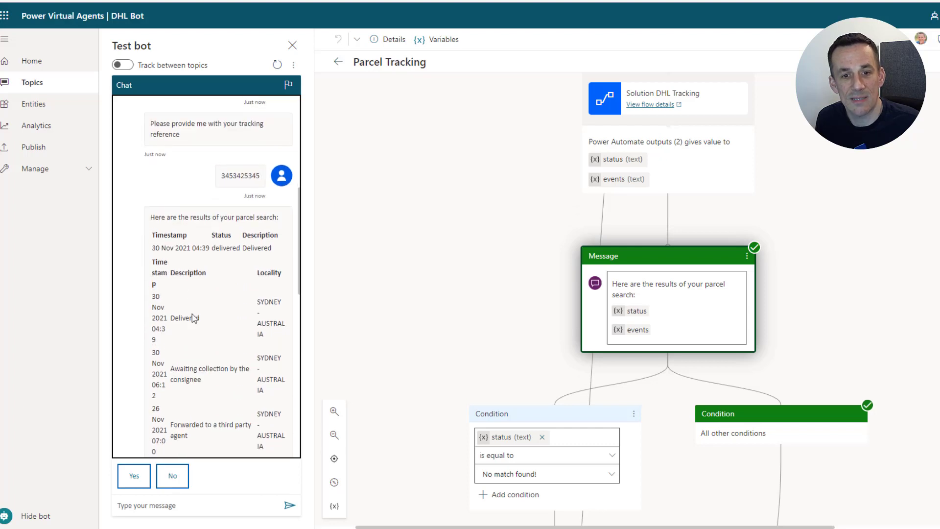
{"action": "scroll", "coordinate": [192, 332], "scroll_direction": "down", "scroll_amount": 2}
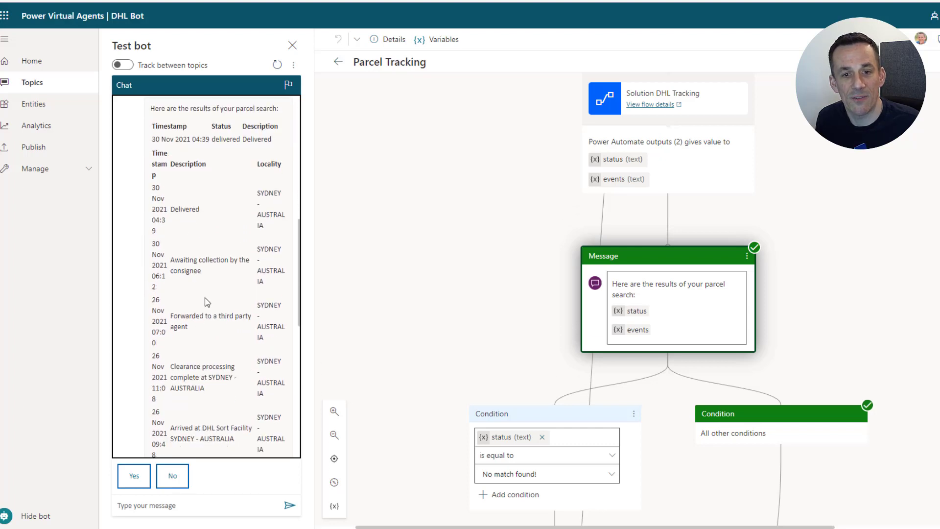
{"action": "scroll", "coordinate": [178, 269], "scroll_direction": "down", "scroll_amount": 1}
{"action": "scroll", "coordinate": [196, 309], "scroll_direction": "down", "scroll_amount": 6}
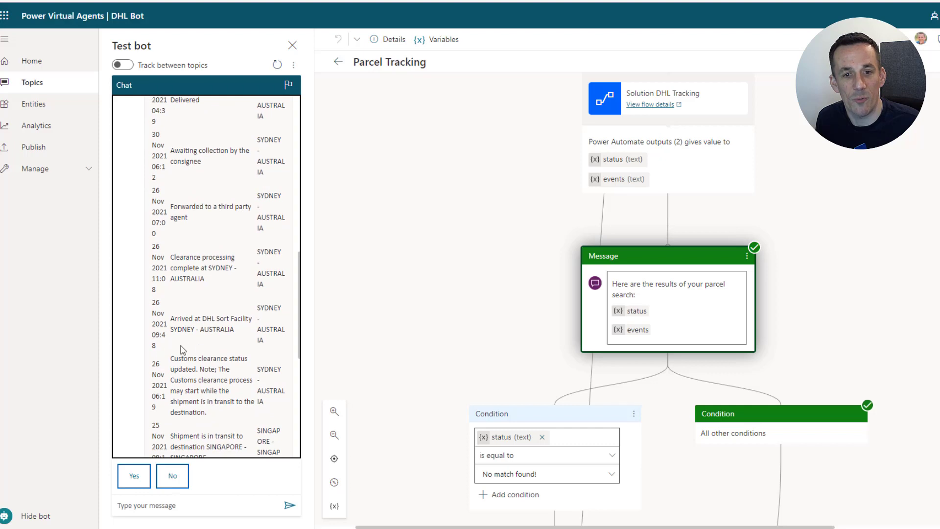
{"action": "scroll", "coordinate": [193, 370], "scroll_direction": "down", "scroll_amount": 2}
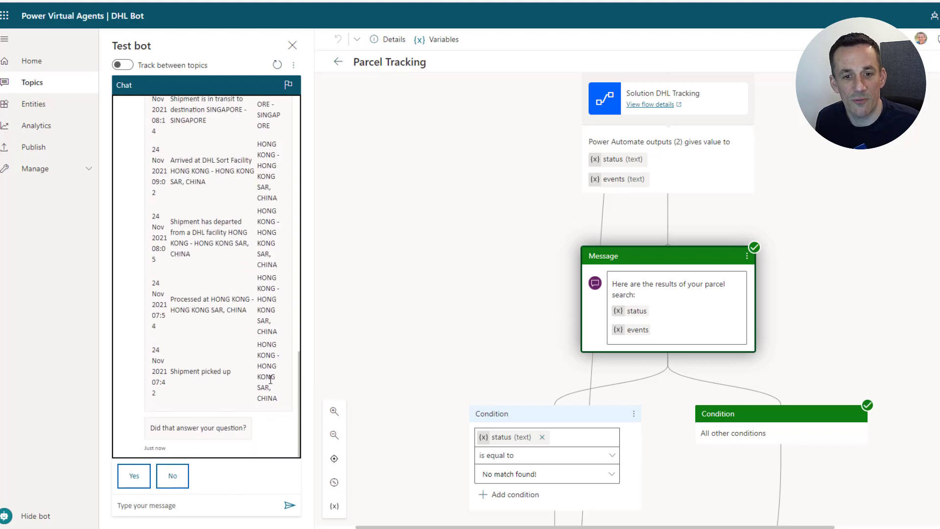
{"action": "scroll", "coordinate": [218, 381], "scroll_direction": "up", "scroll_amount": 2}
{"action": "scroll", "coordinate": [222, 379], "scroll_direction": "up", "scroll_amount": 1}
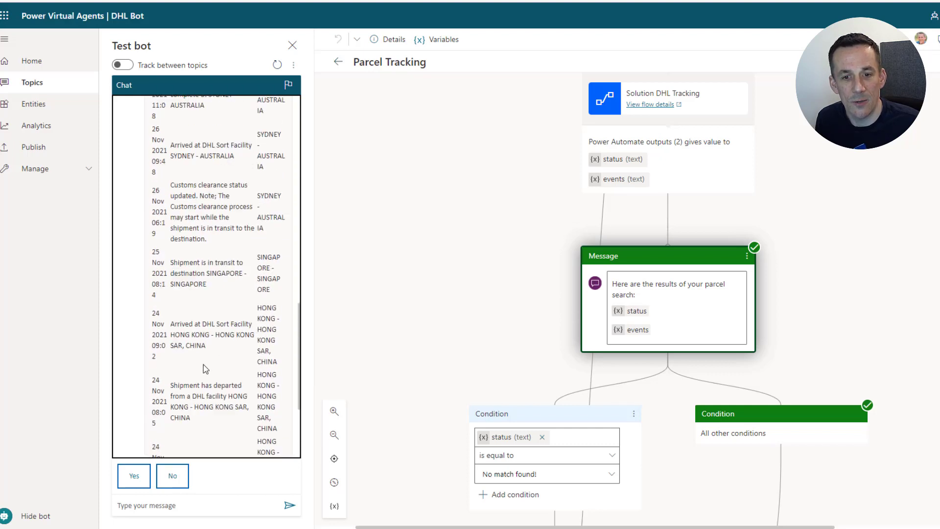
{"action": "scroll", "coordinate": [219, 285], "scroll_direction": "up", "scroll_amount": 1}
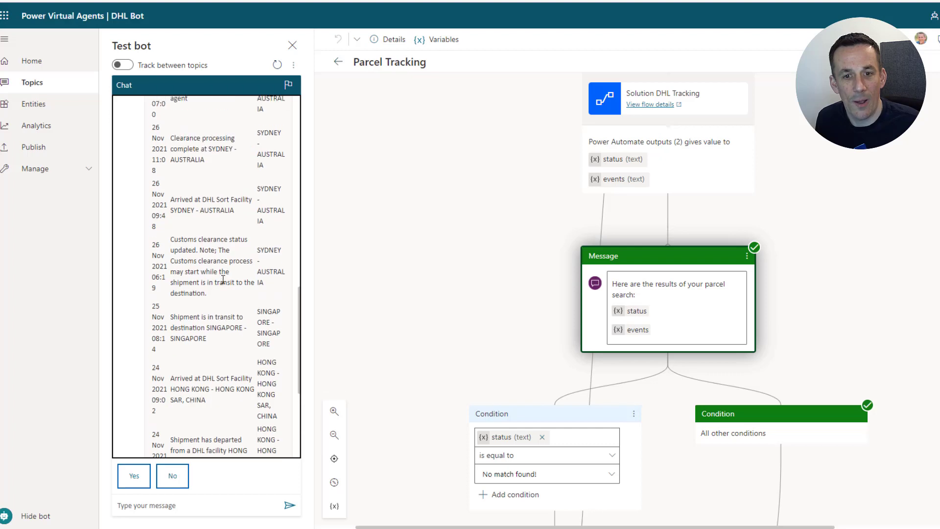
{"action": "scroll", "coordinate": [223, 283], "scroll_direction": "up", "scroll_amount": 1}
{"action": "scroll", "coordinate": [222, 284], "scroll_direction": "up", "scroll_amount": 5}
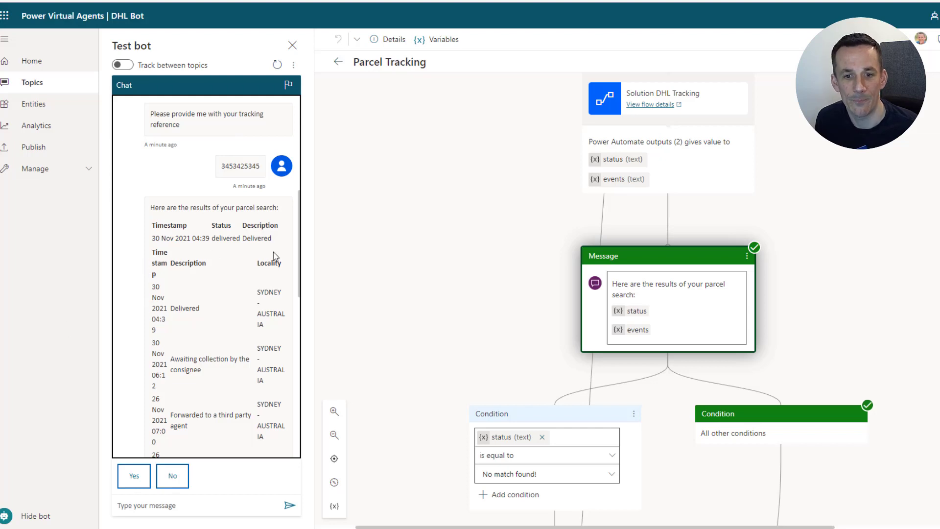
{"action": "scroll", "coordinate": [273, 252], "scroll_direction": "down", "scroll_amount": 10}
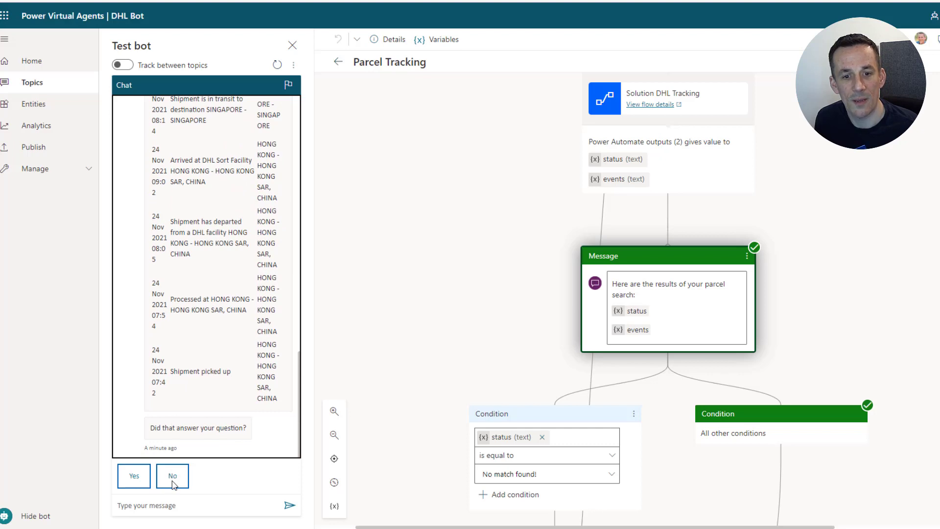
Answer Yes to 'Did that answer your question?' so the bot asks for a 1–5 star rating.
{"action": "left_click", "coordinate": [133, 477]}
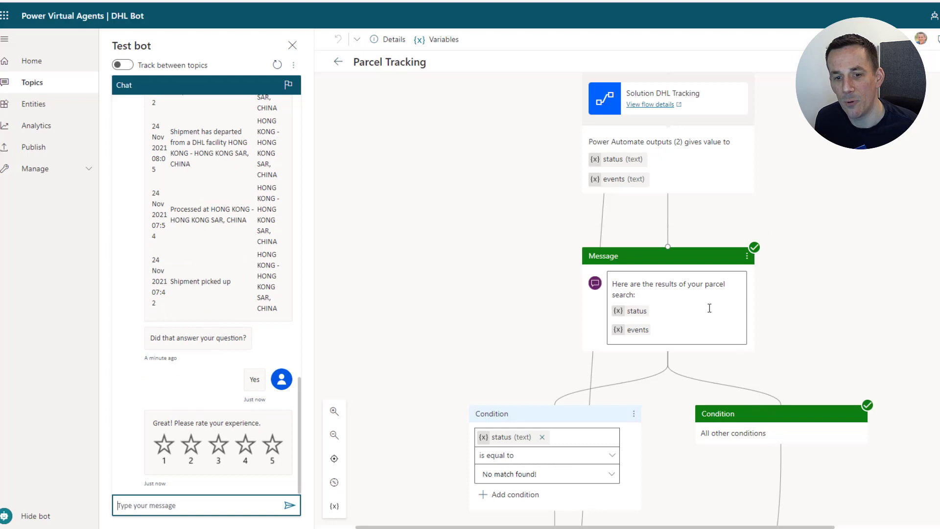
{"action": "scroll", "coordinate": [753, 420], "scroll_direction": "down", "scroll_amount": 15}
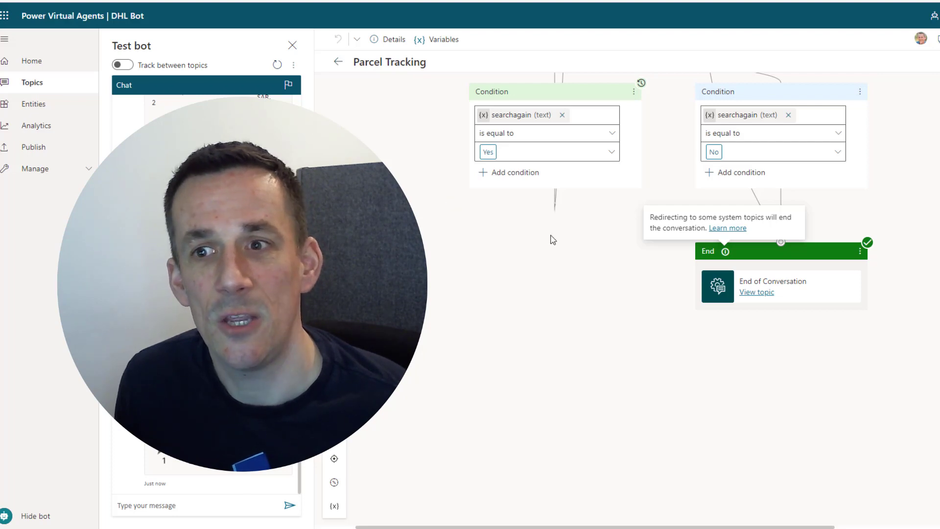
{"action": "scroll", "coordinate": [552, 237], "scroll_direction": "up", "scroll_amount": 9}
{"action": "scroll", "coordinate": [701, 250], "scroll_direction": "up", "scroll_amount": 3}
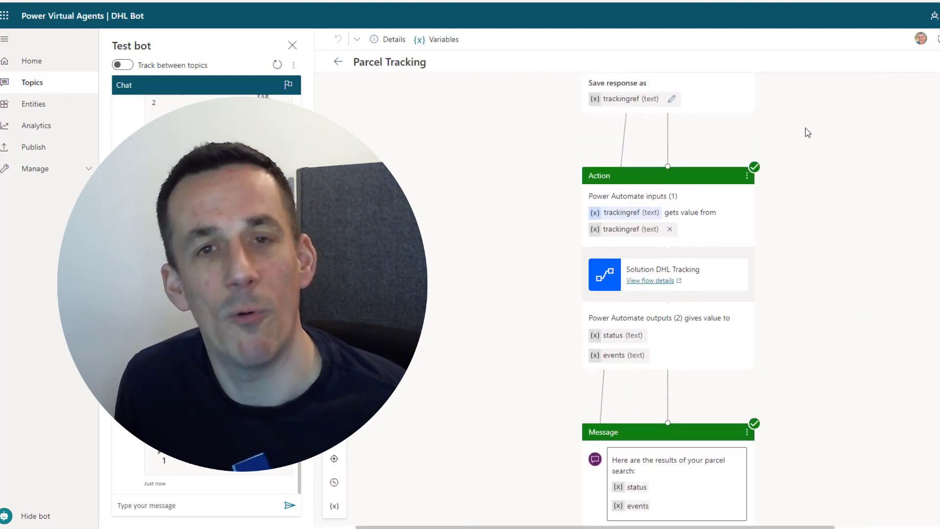
{"action": "scroll", "coordinate": [676, 150], "scroll_direction": "up", "scroll_amount": 3}
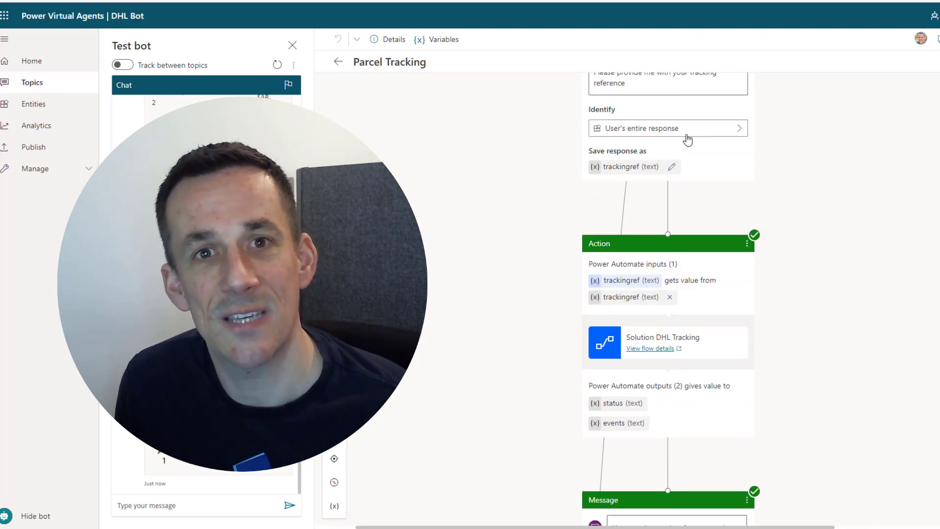